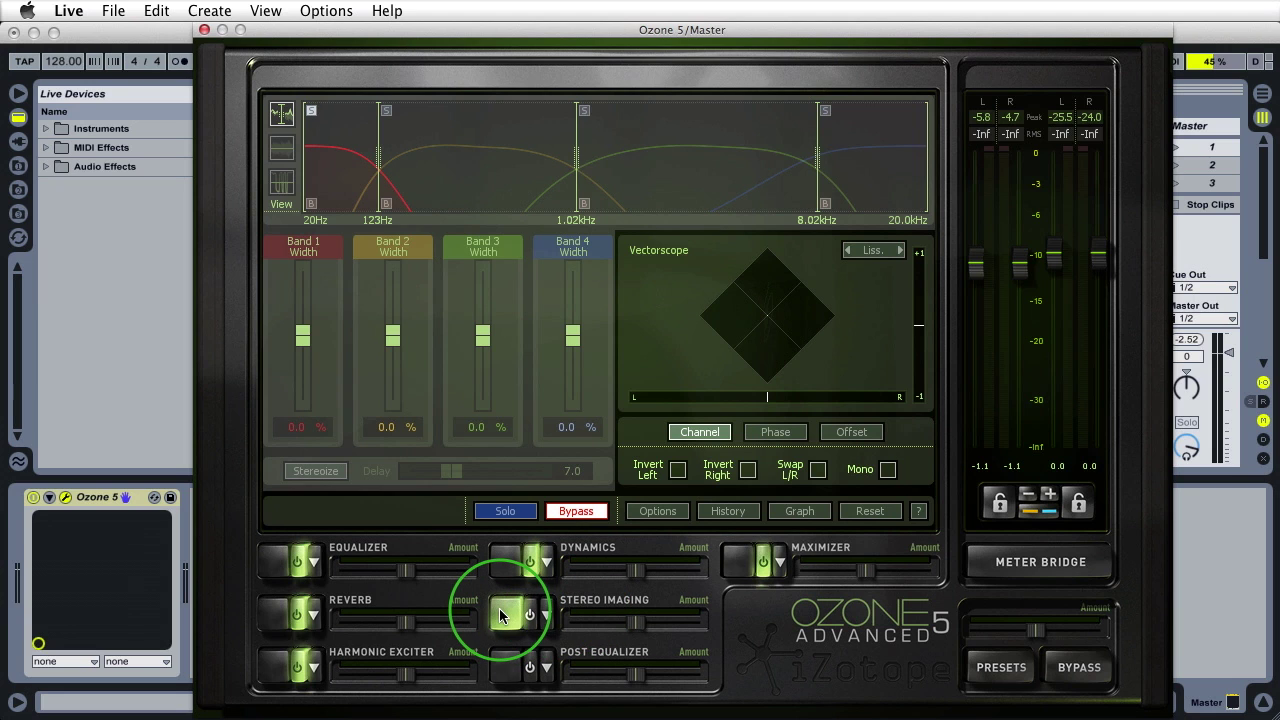
- Bring up the Stereo Imaging module and start playback so the vectorscope and meters show signal
click(531, 616)
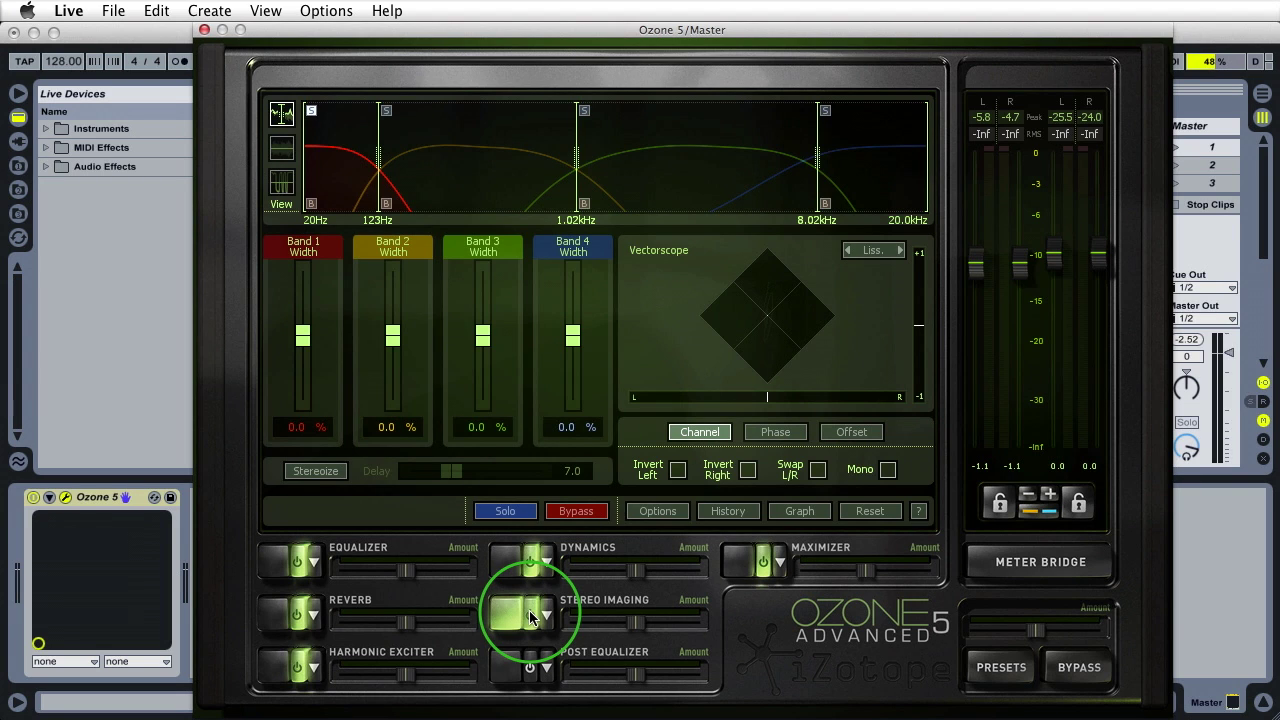
key(space)
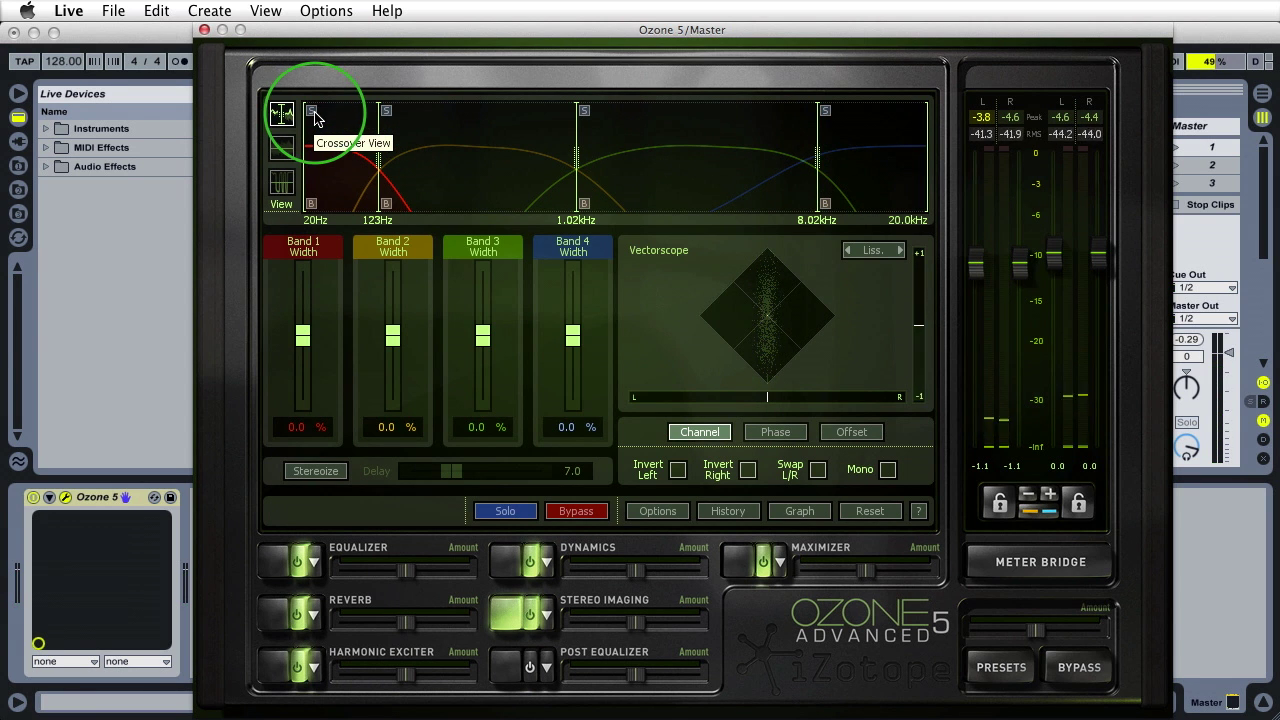
- Open the Filter Graph to see St. Imaging placed after Dynamics and Exciter in the chain
click(515, 625)
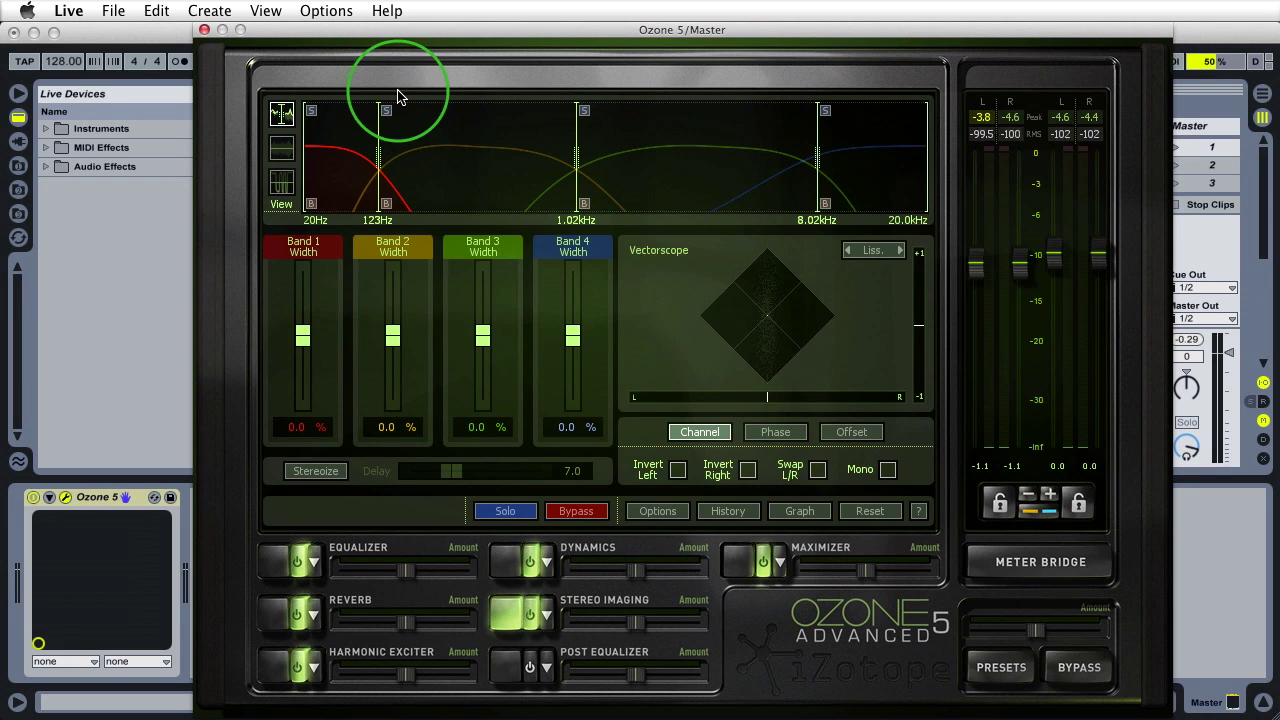
click(998, 204)
click(743, 191)
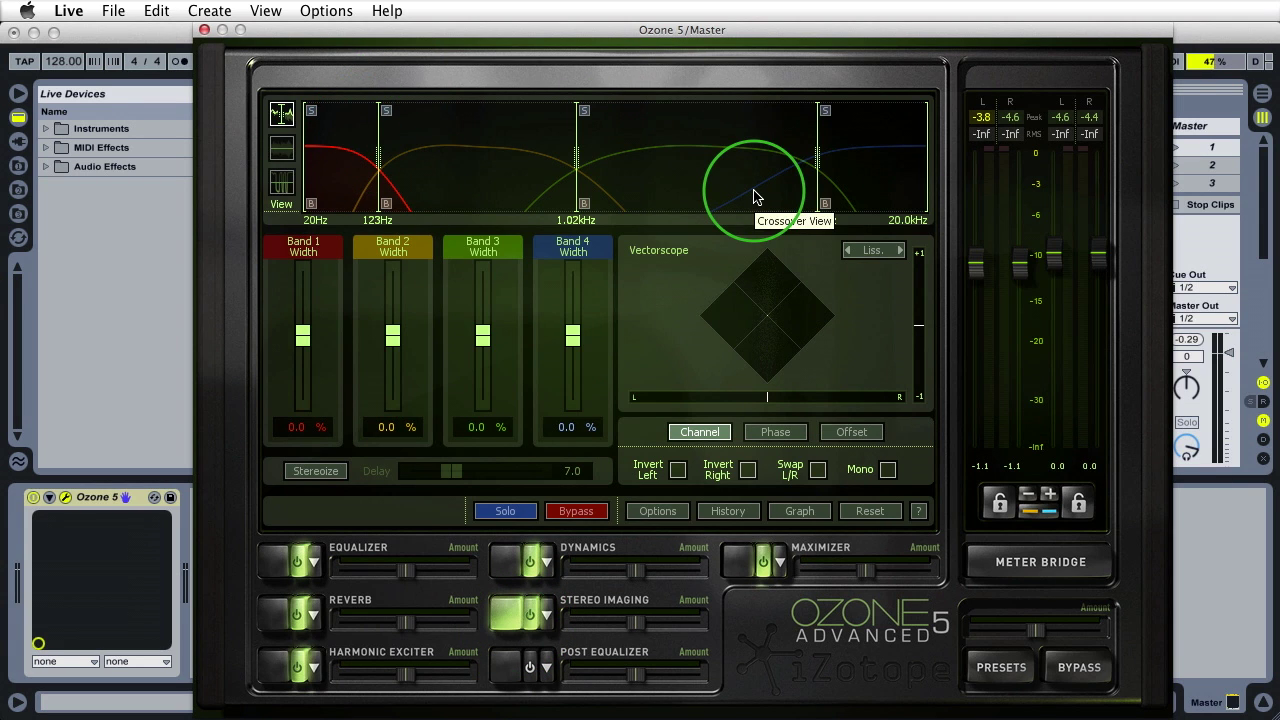
click(352, 176)
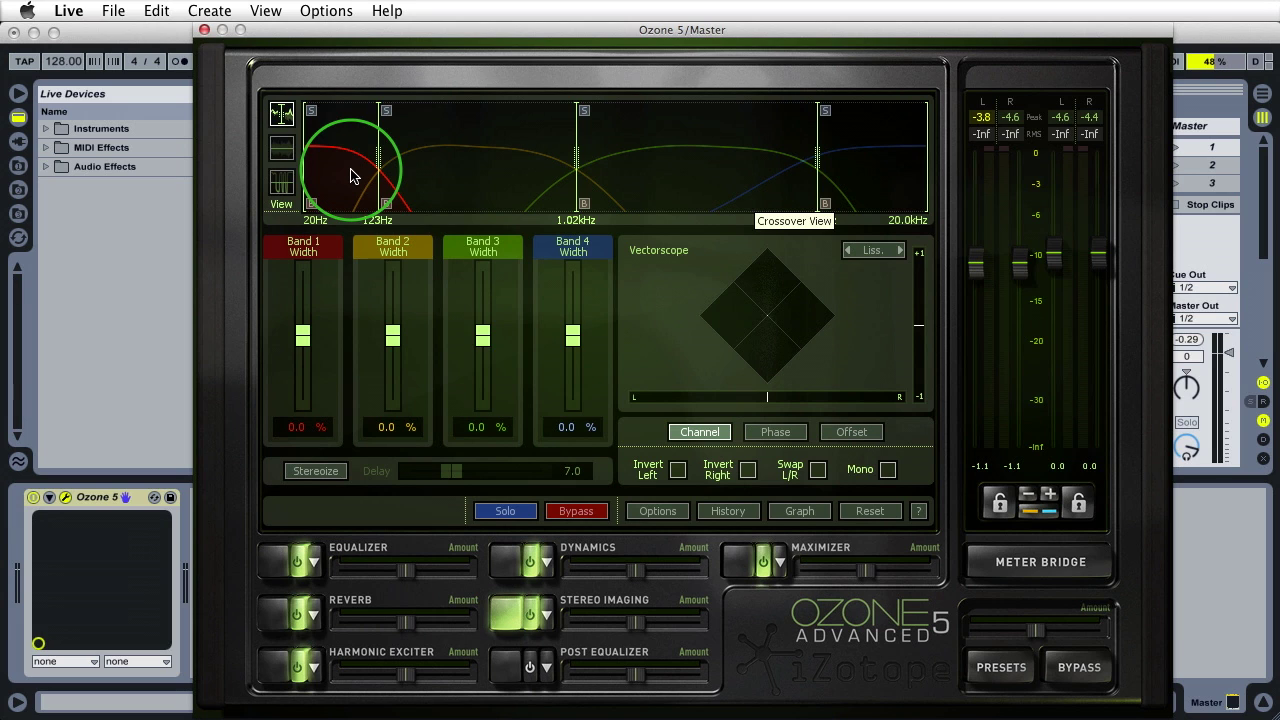
click(789, 512)
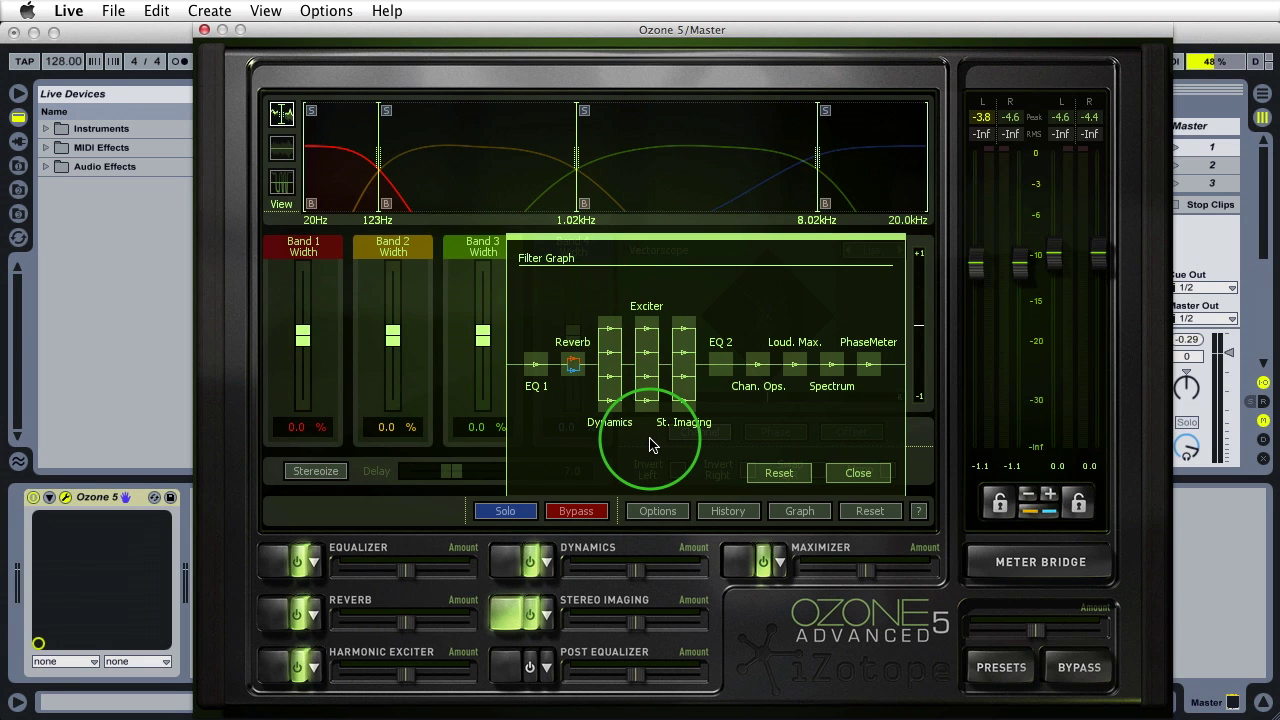
- Close the Filter Graph, glance at Dynamics, then return to the Stereo Imaging panel
click(852, 470)
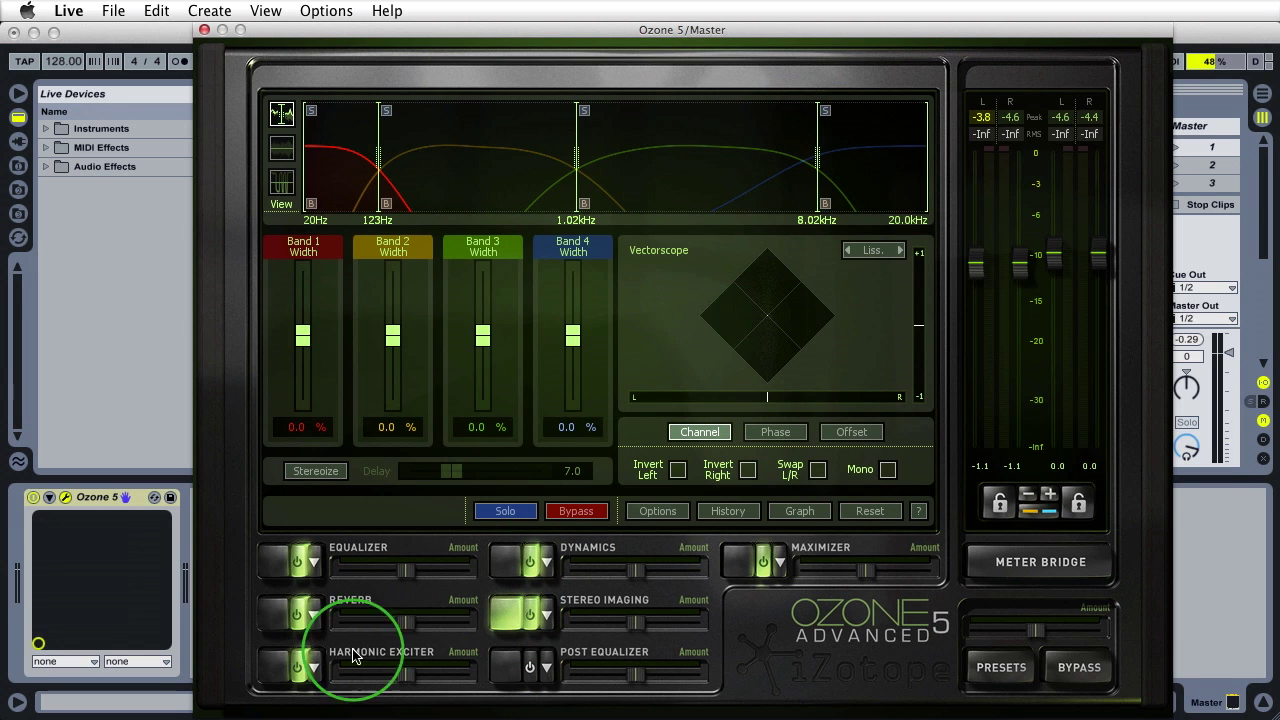
click(502, 562)
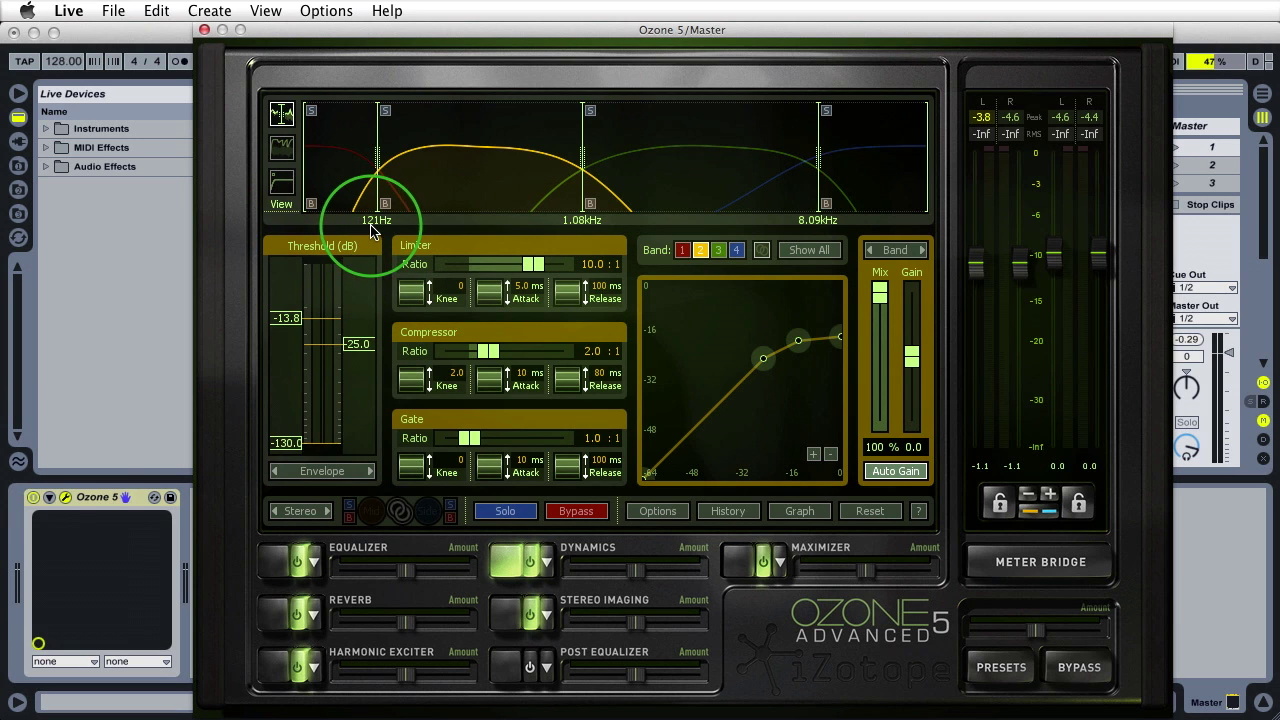
click(506, 615)
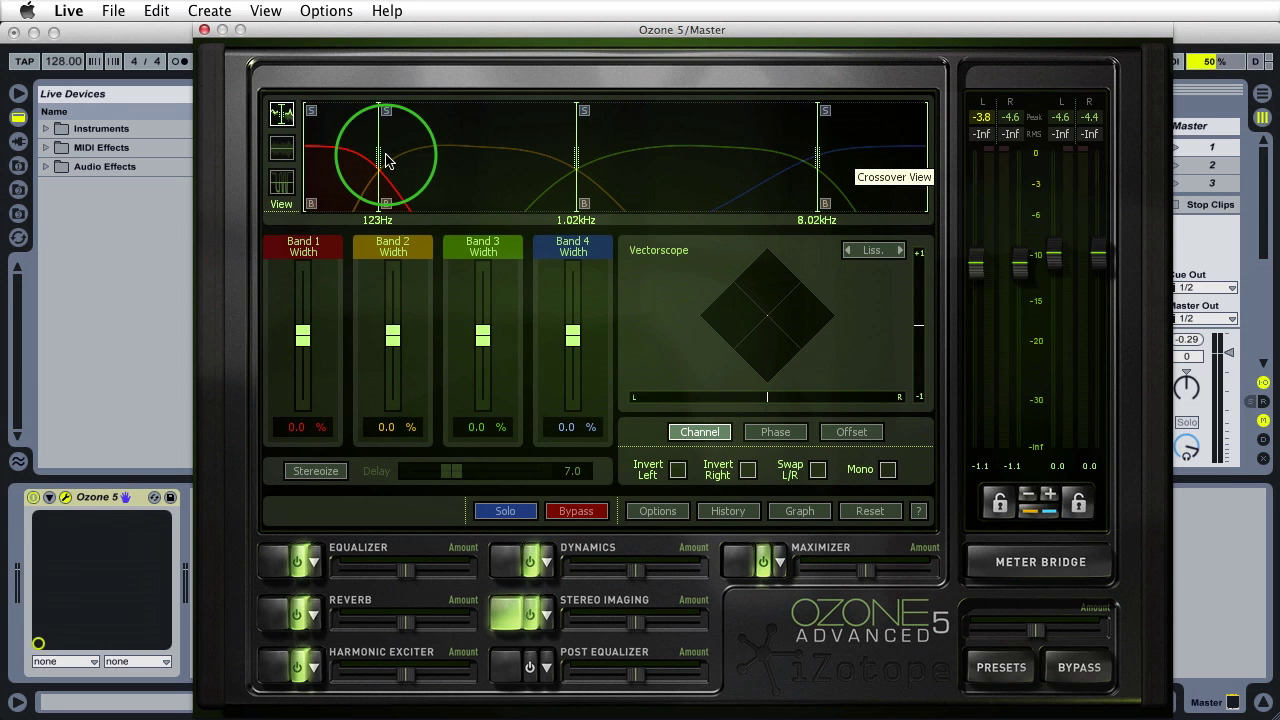
- Switch the band display to its alternate trace view, then play and stop the audio
click(281, 150)
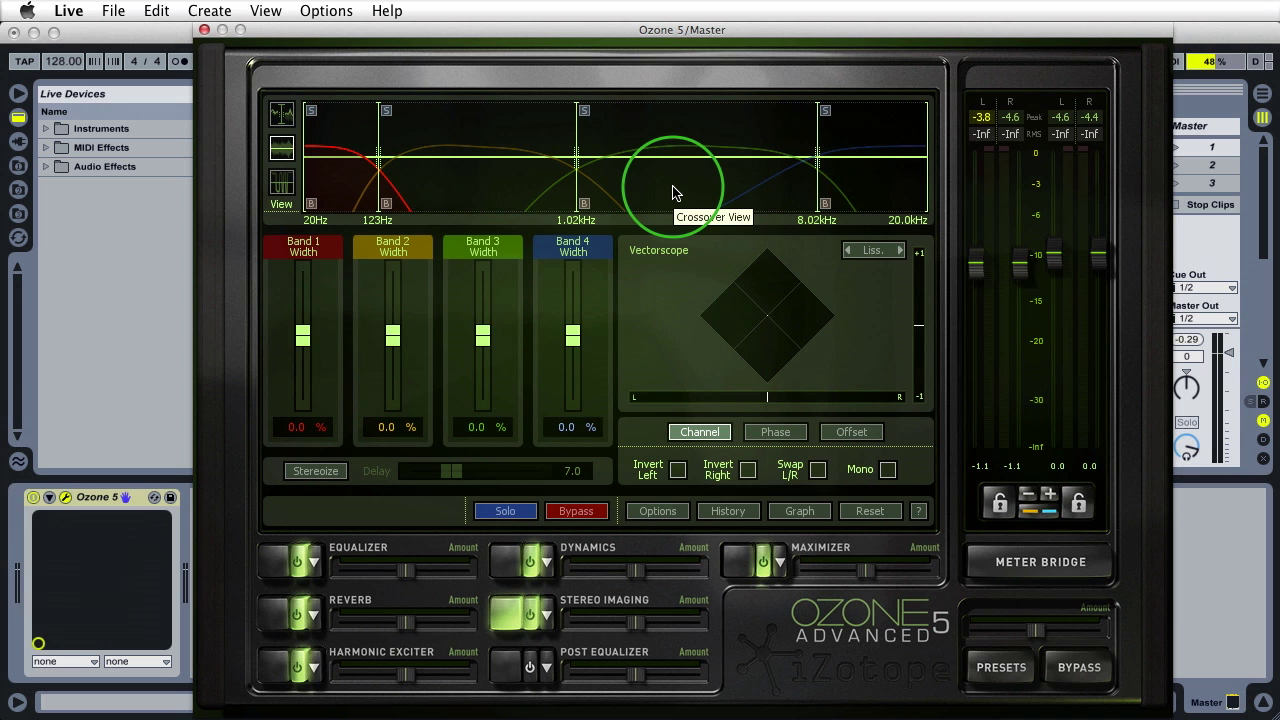
key(space)
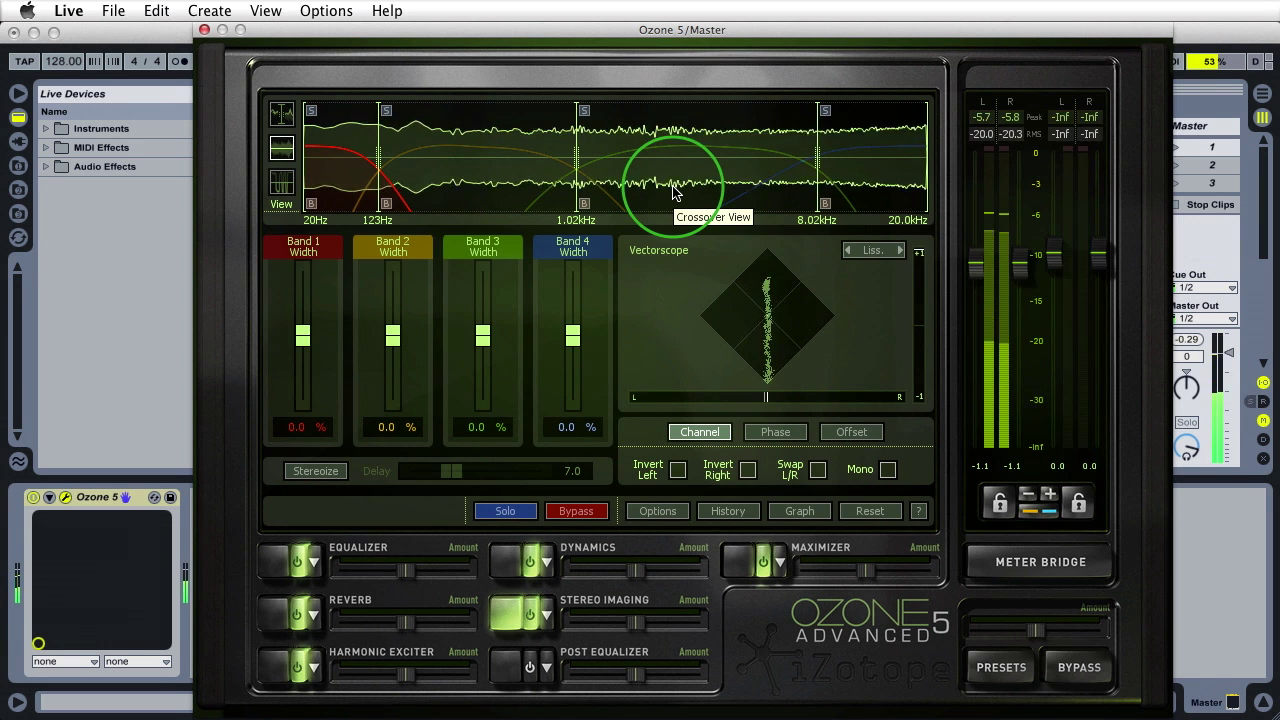
key(space)
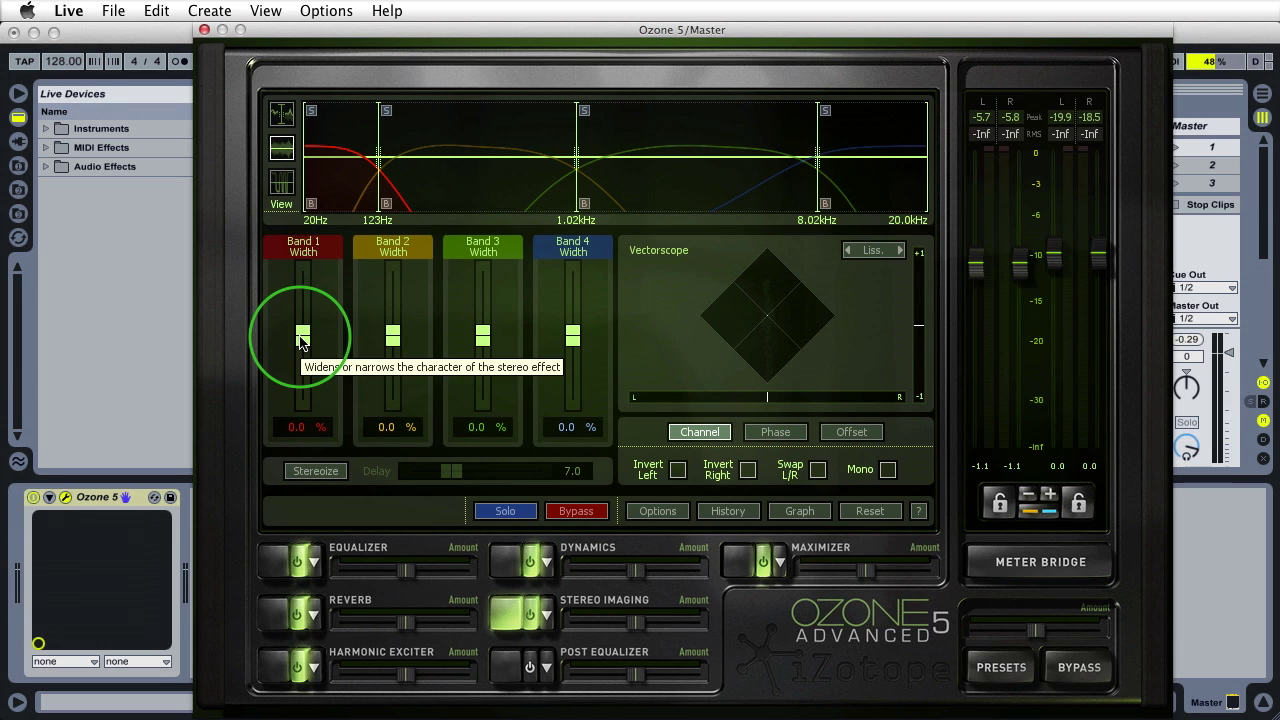
- Try Band 1 width at 100% and -100%, then reset it to 0.0%
drag(302, 340, 302, 230)
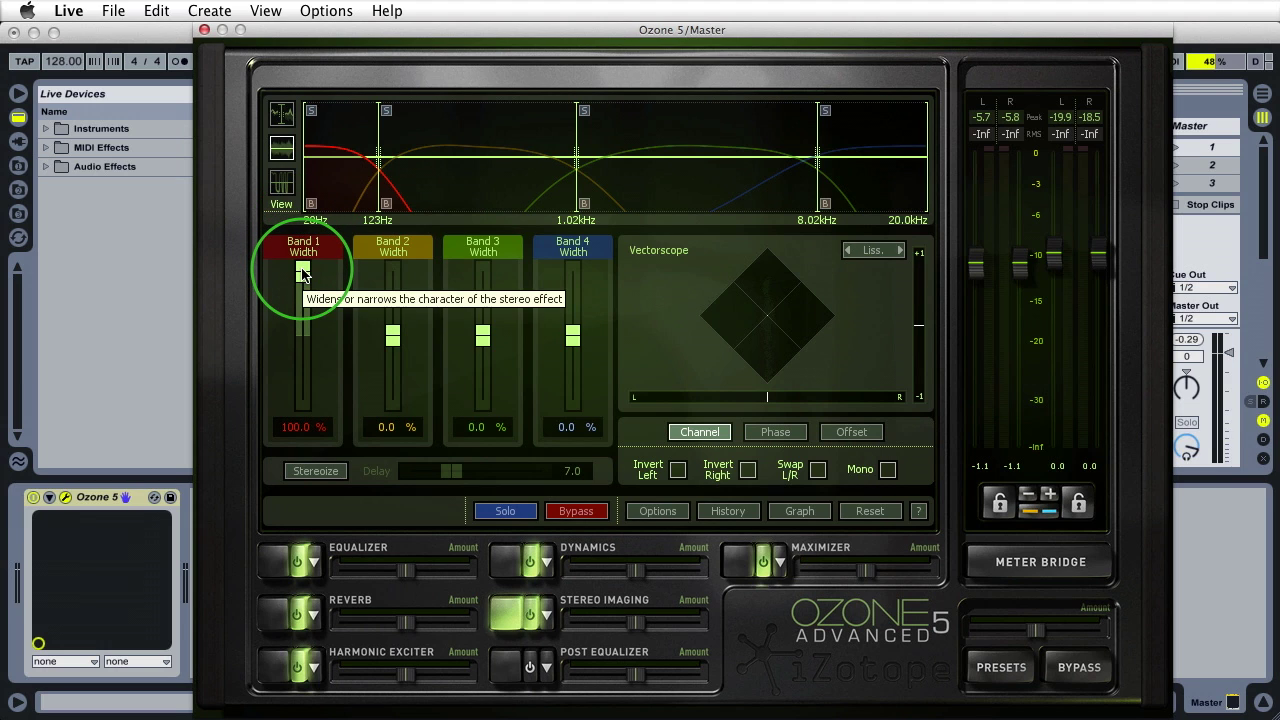
drag(302, 272, 302, 402)
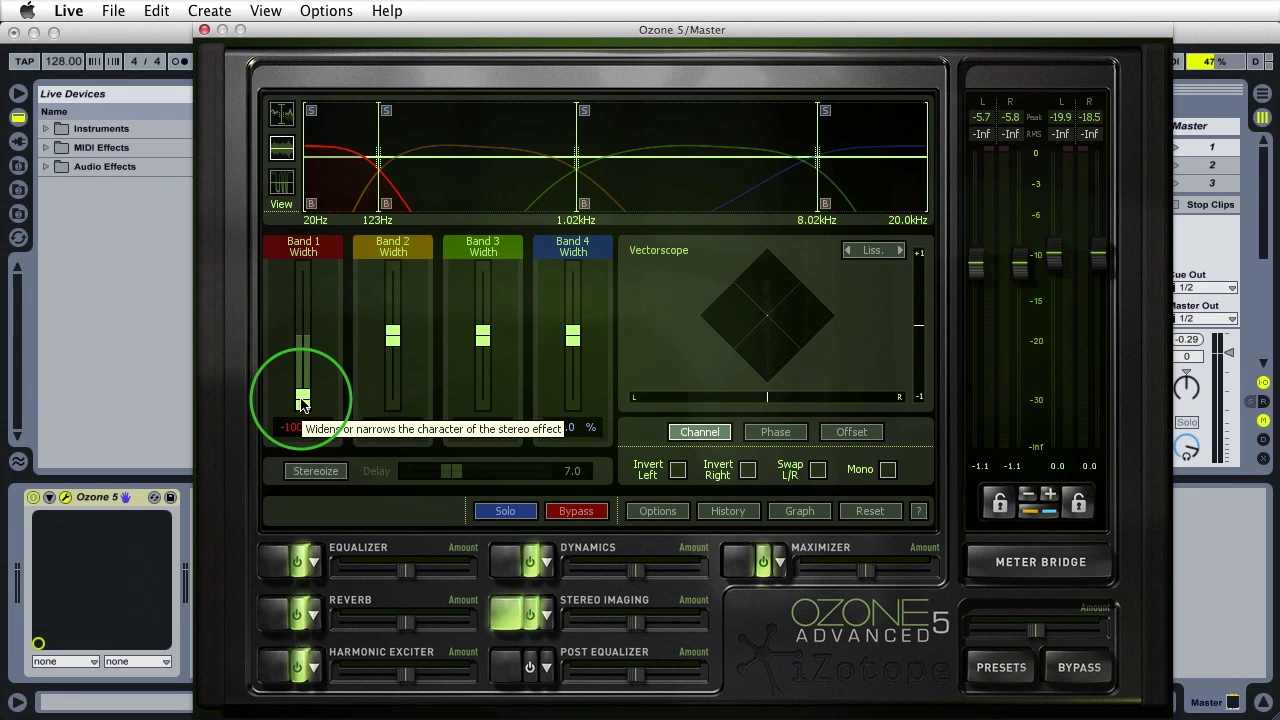
double_click(302, 402)
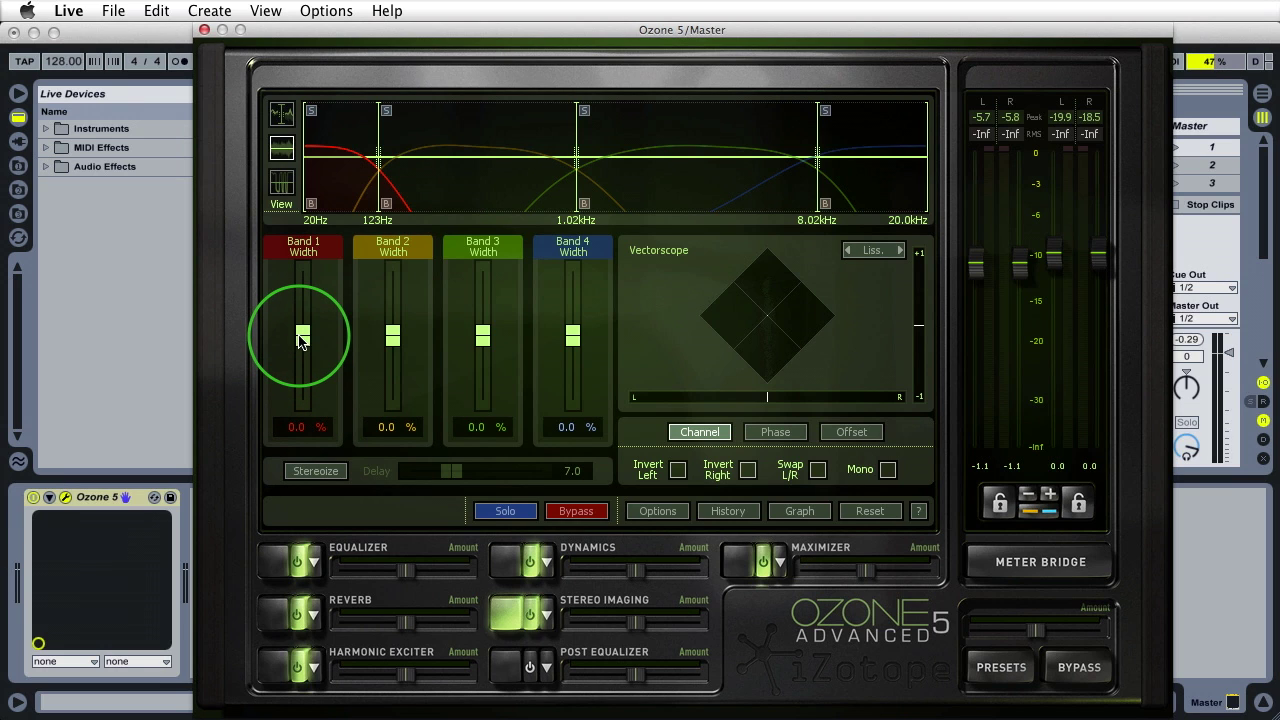
- Set all four band widths to -100% and play the mix in mono
drag(302, 340, 305, 490)
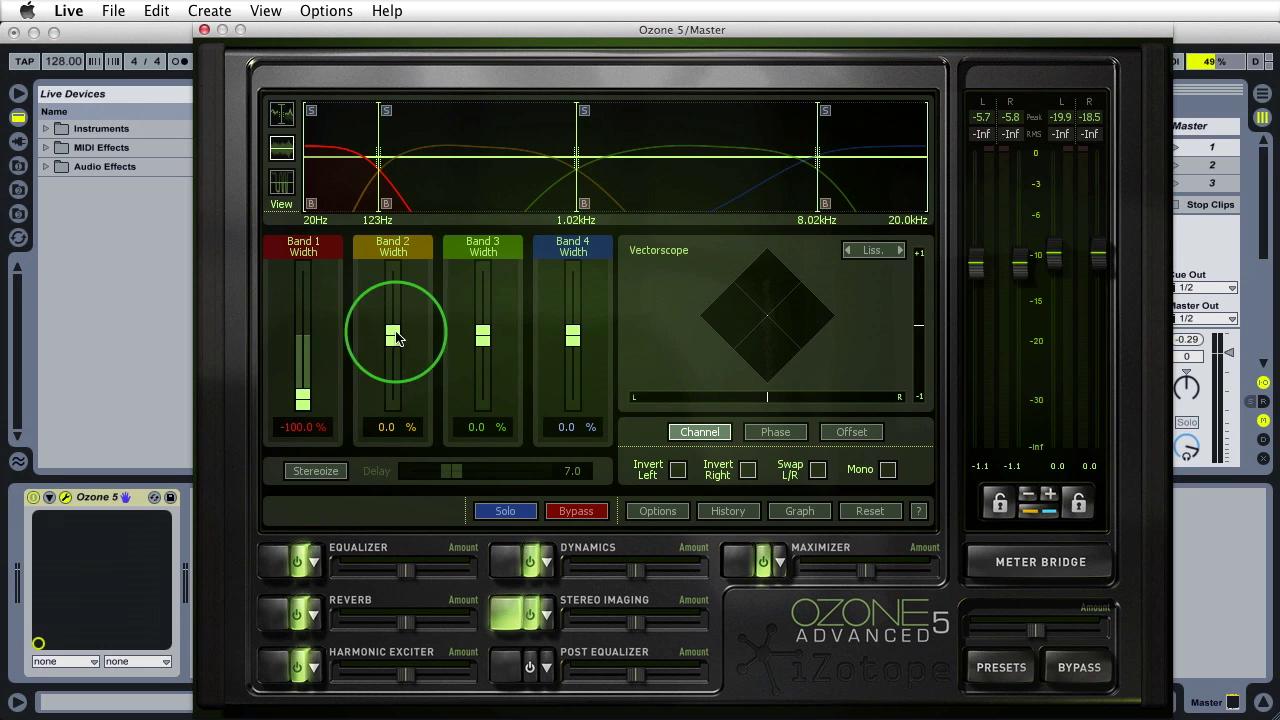
drag(394, 336, 412, 443)
drag(484, 340, 514, 471)
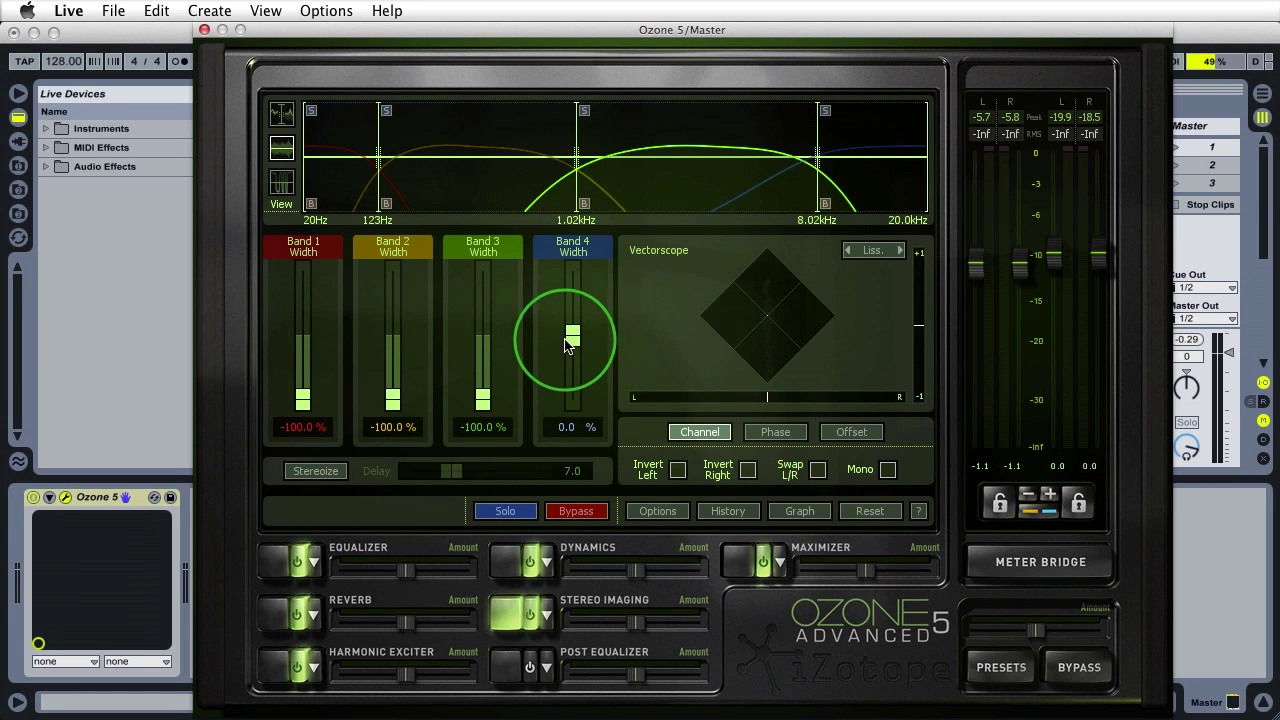
drag(571, 334, 571, 514)
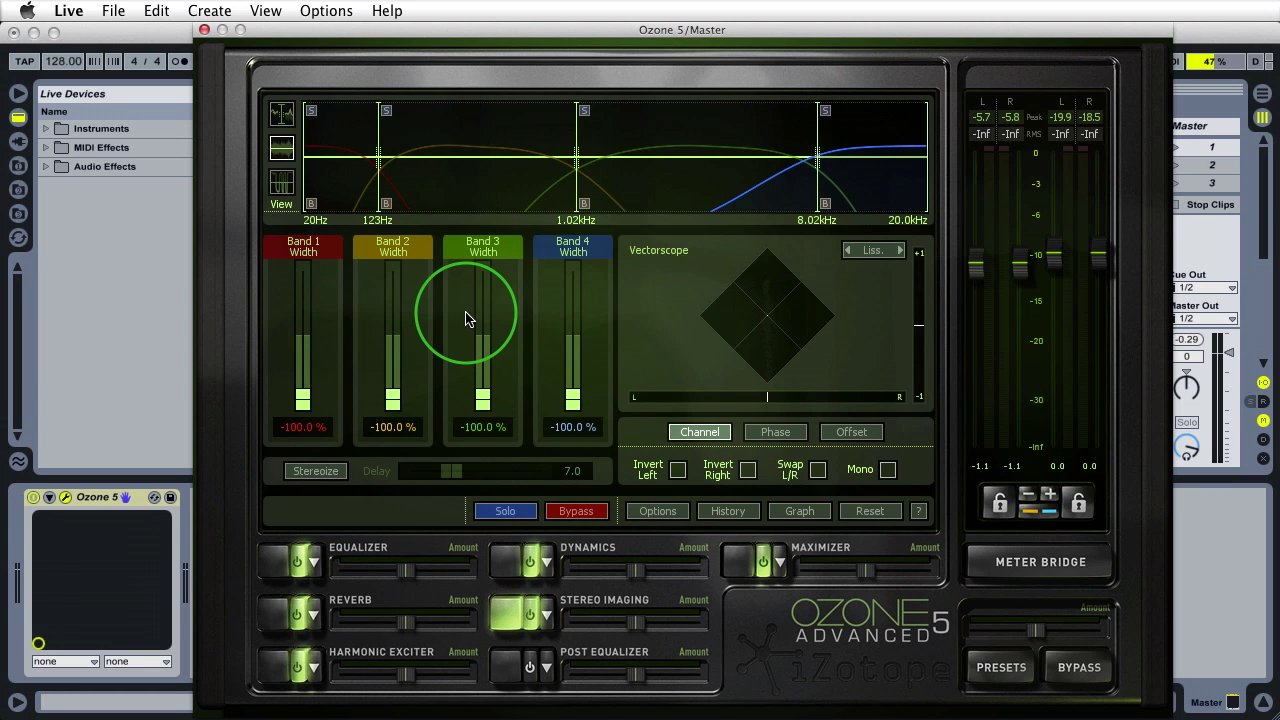
key(space)
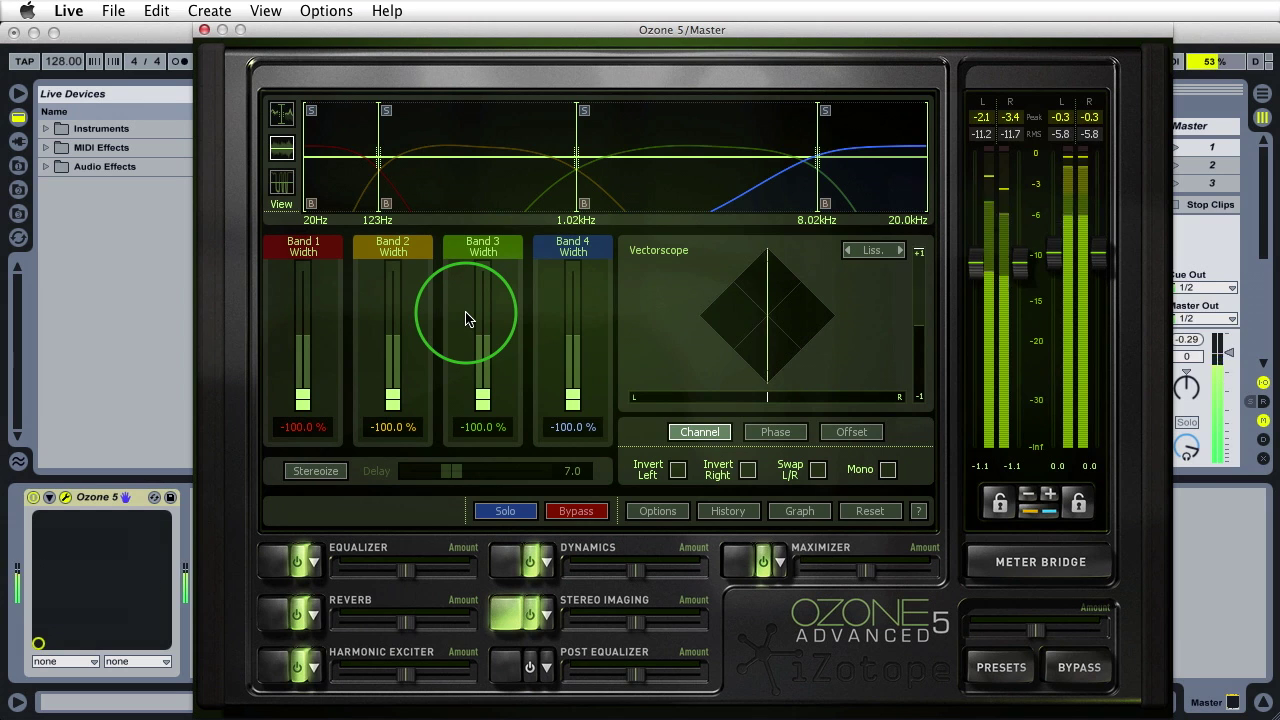
- Reset Band 1 through Band 4 widths back to 0.0%
alt+click(303, 400)
alt+click(393, 400)
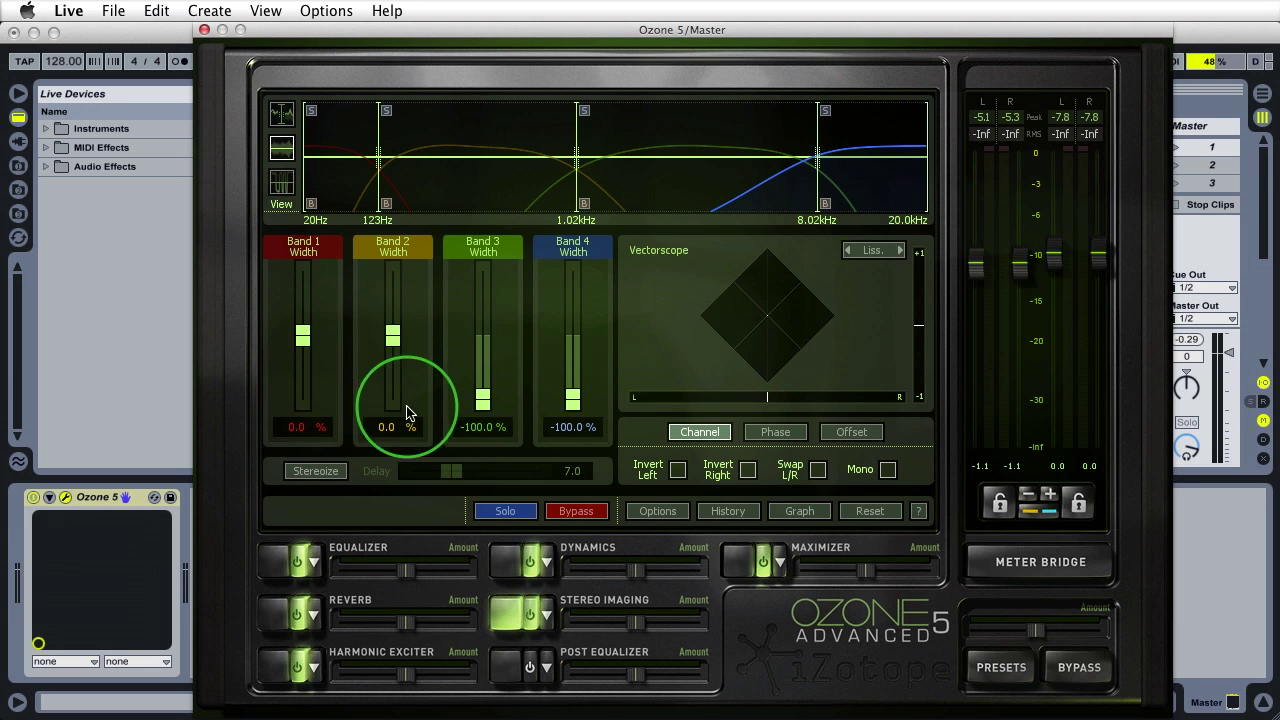
alt+click(483, 400)
alt+click(573, 400)
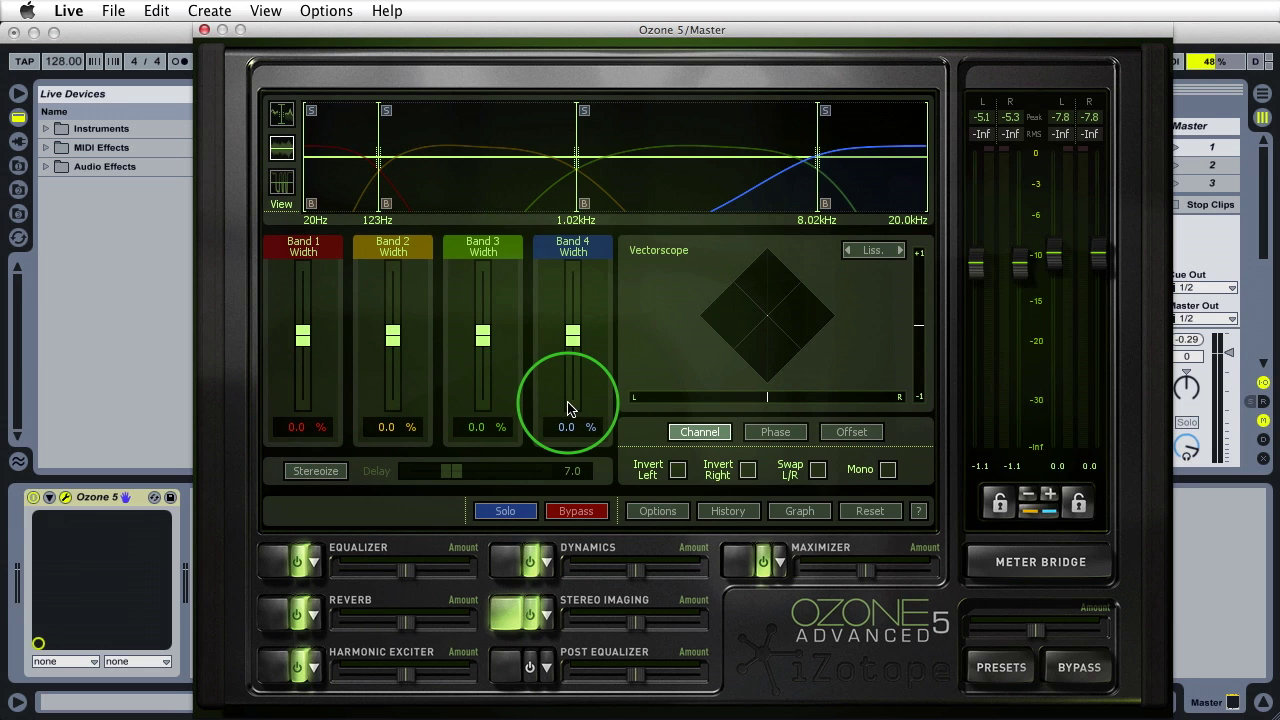
- Show the Correlation Trace in the top display and play audio to watch it
click(281, 186)
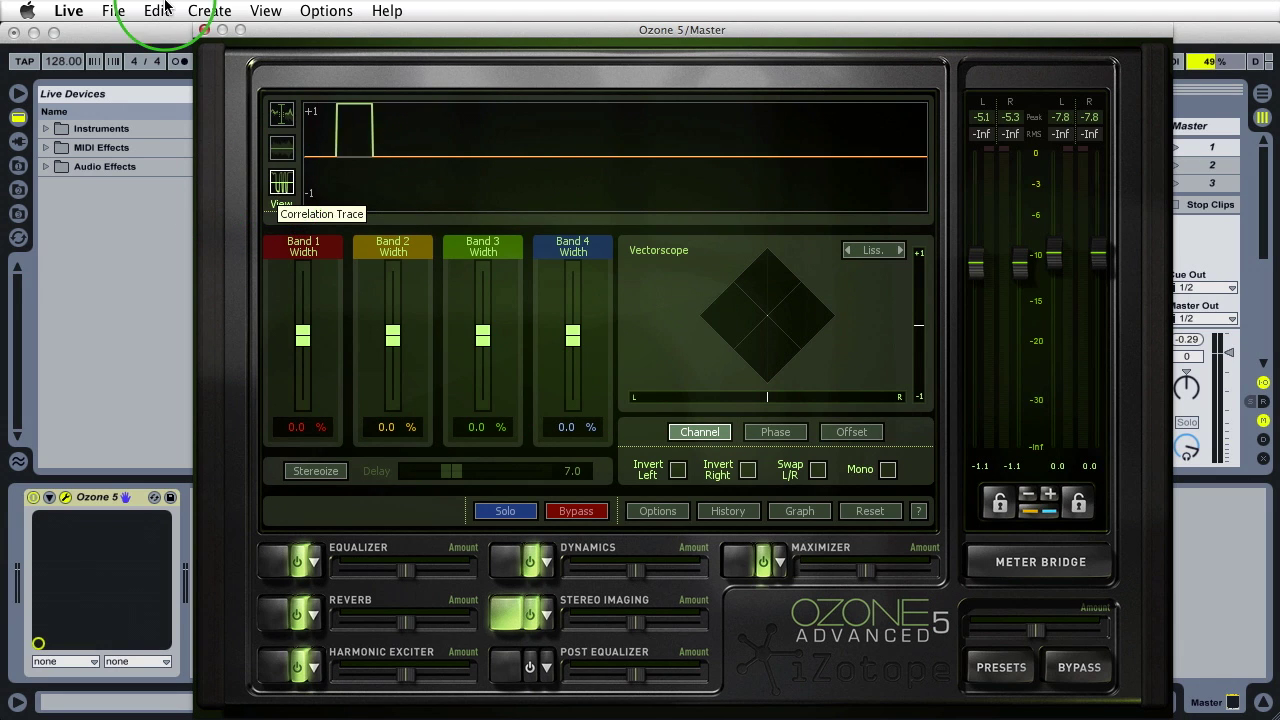
key(space)
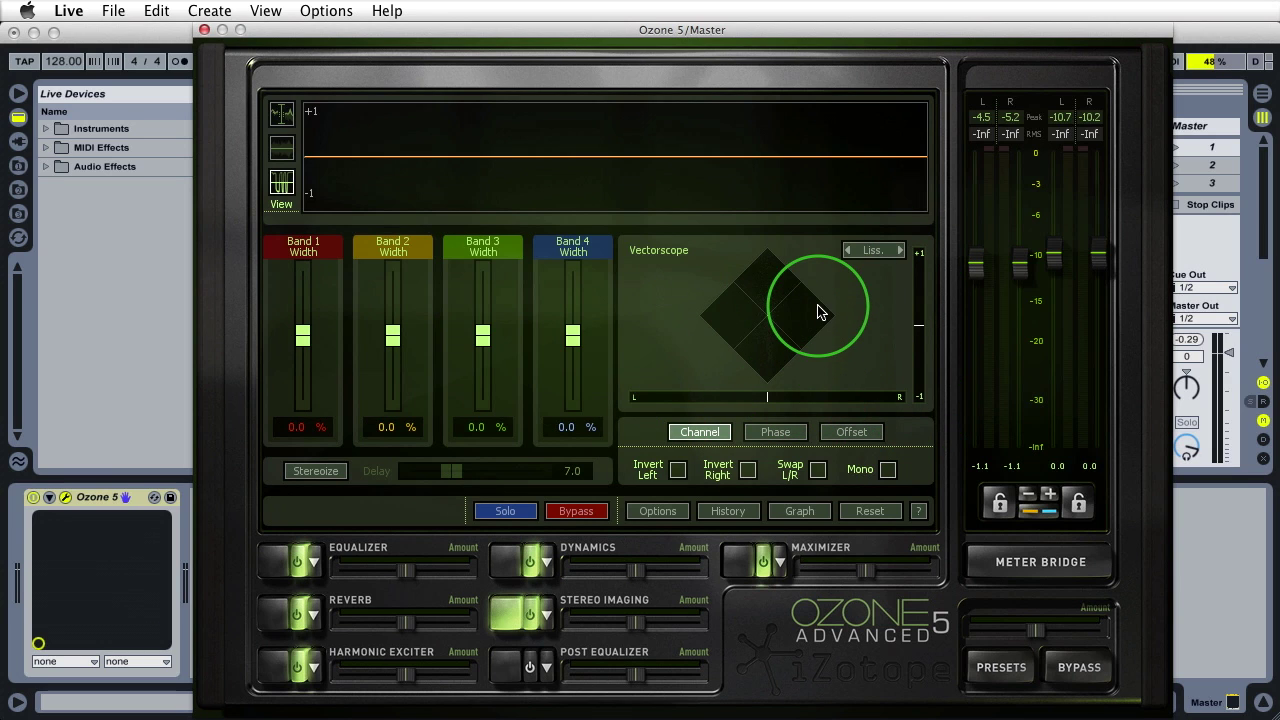
click(900, 252)
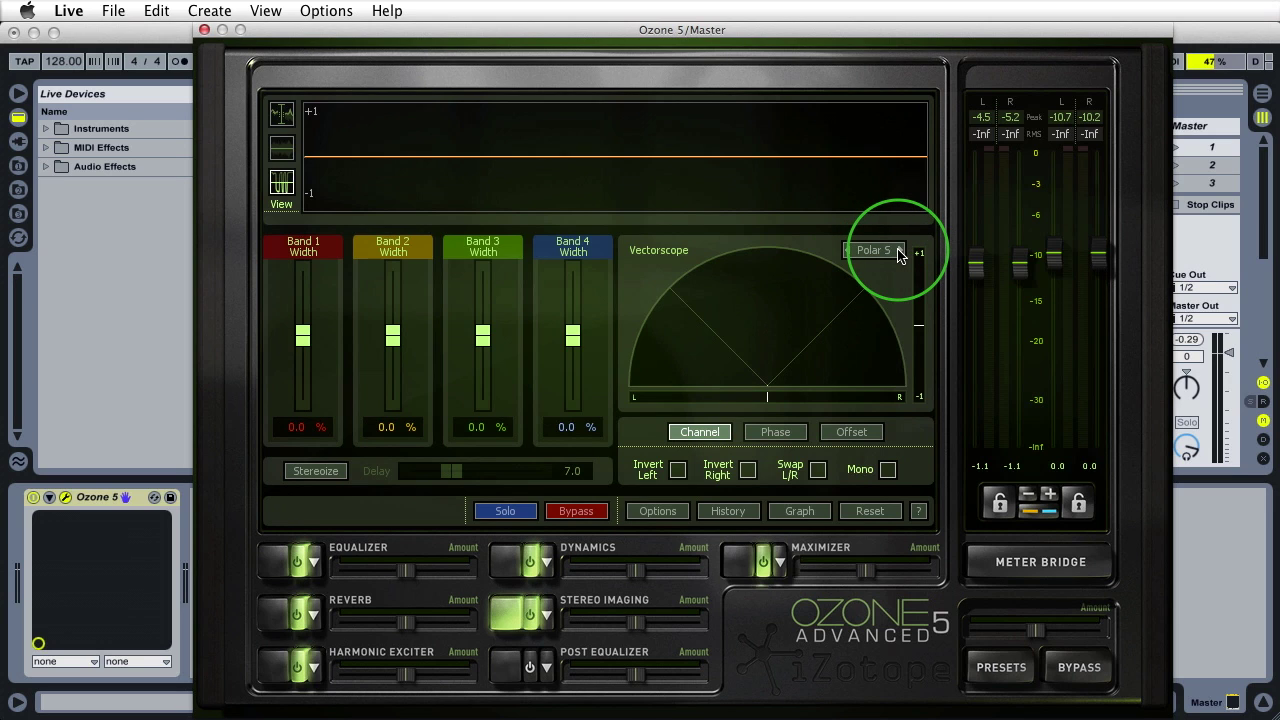
click(900, 252)
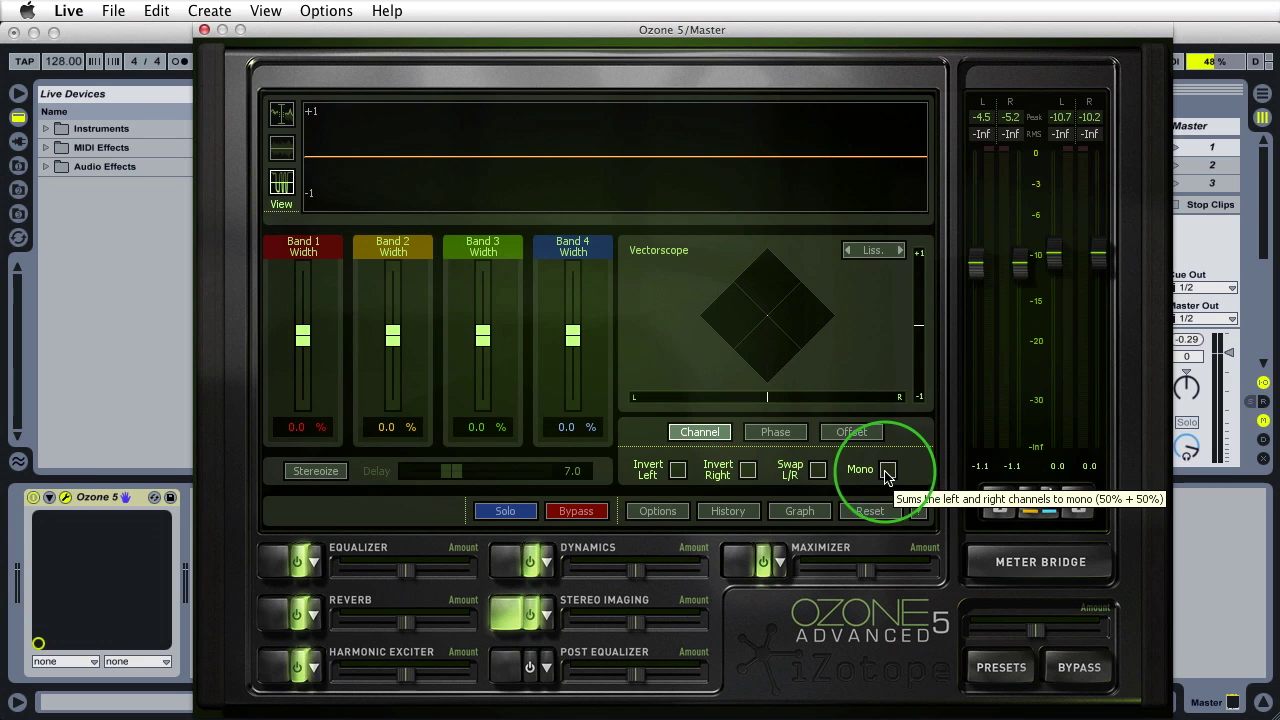
- Turn on the Stereoize effect, with its delay at 7.0
click(311, 479)
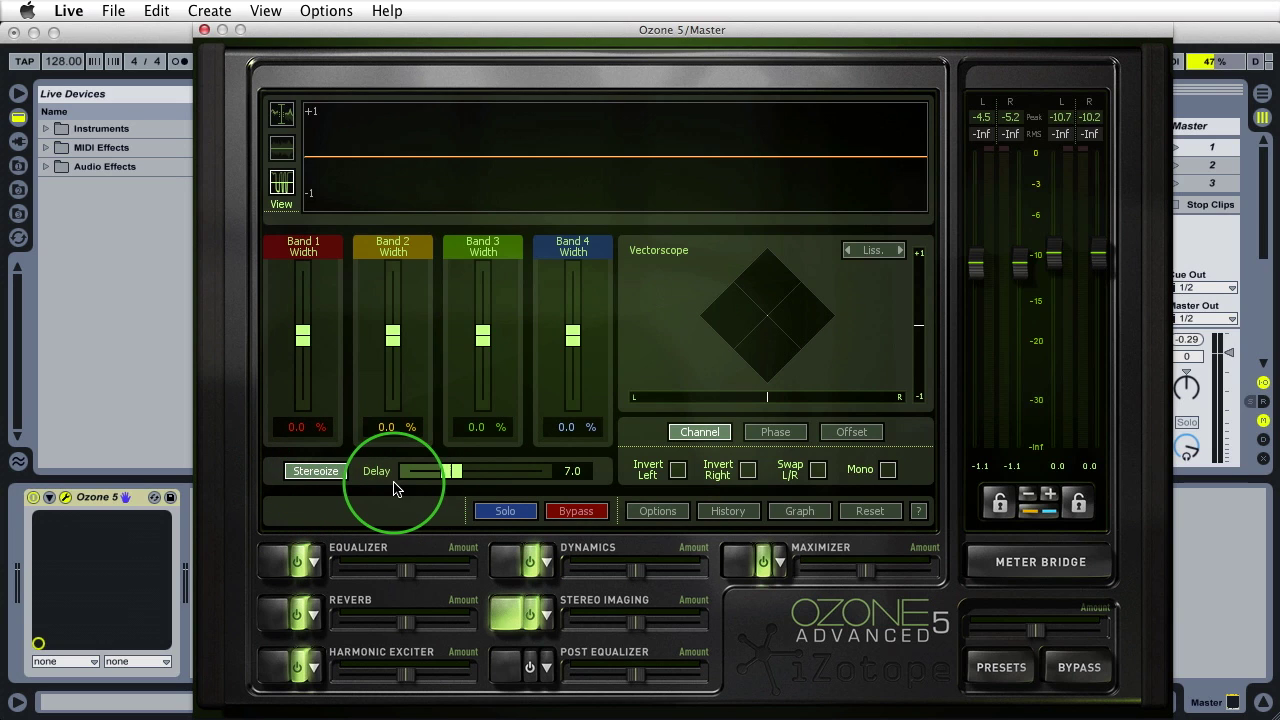
click(312, 471)
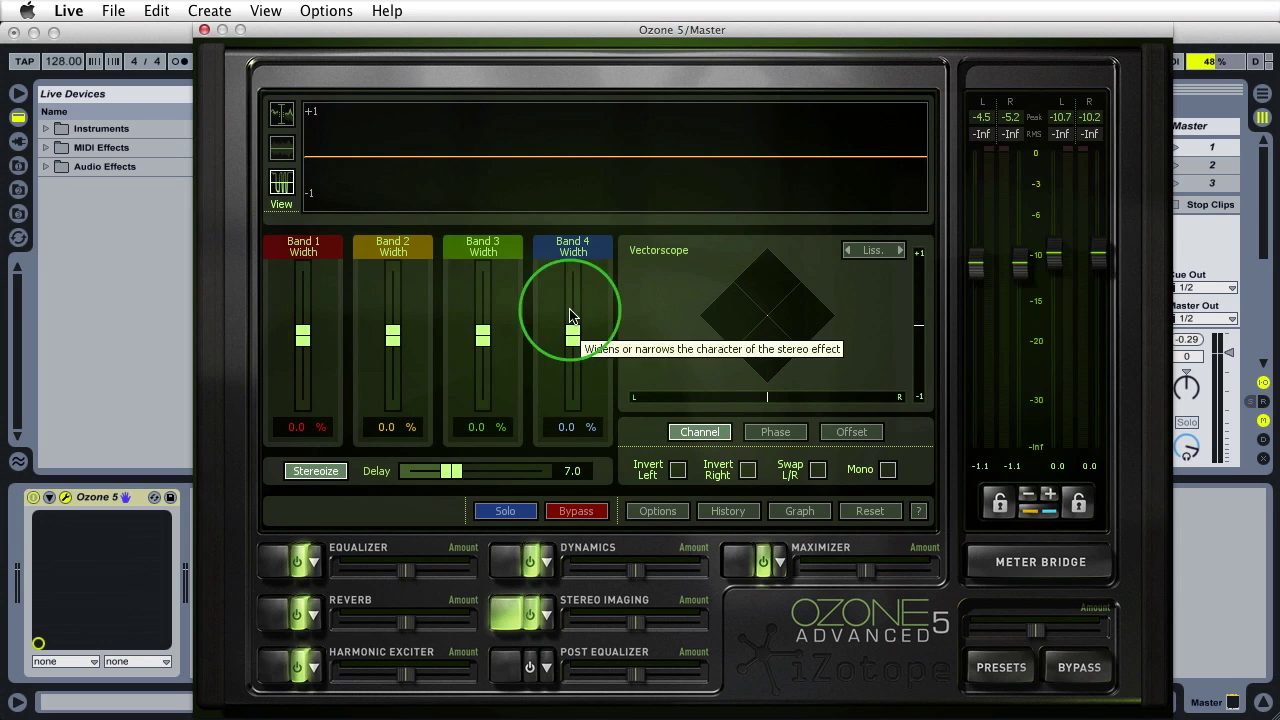
click(283, 112)
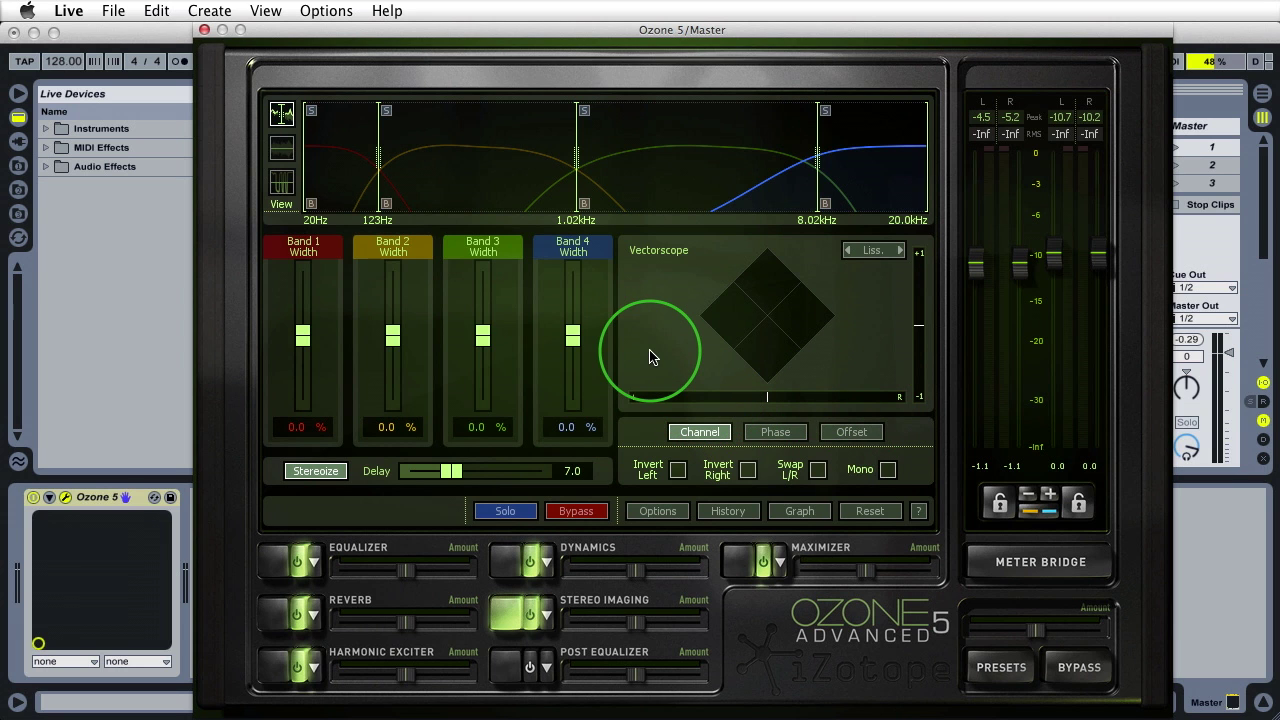
key(space)
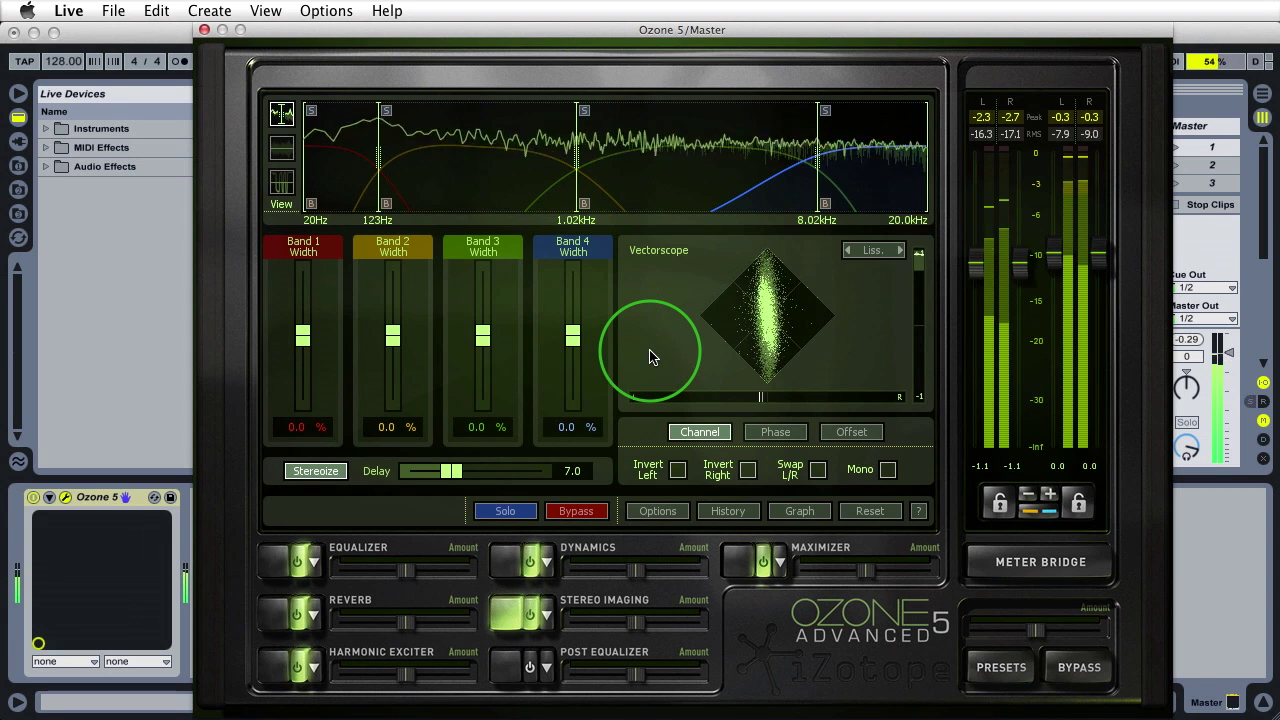
key(space)
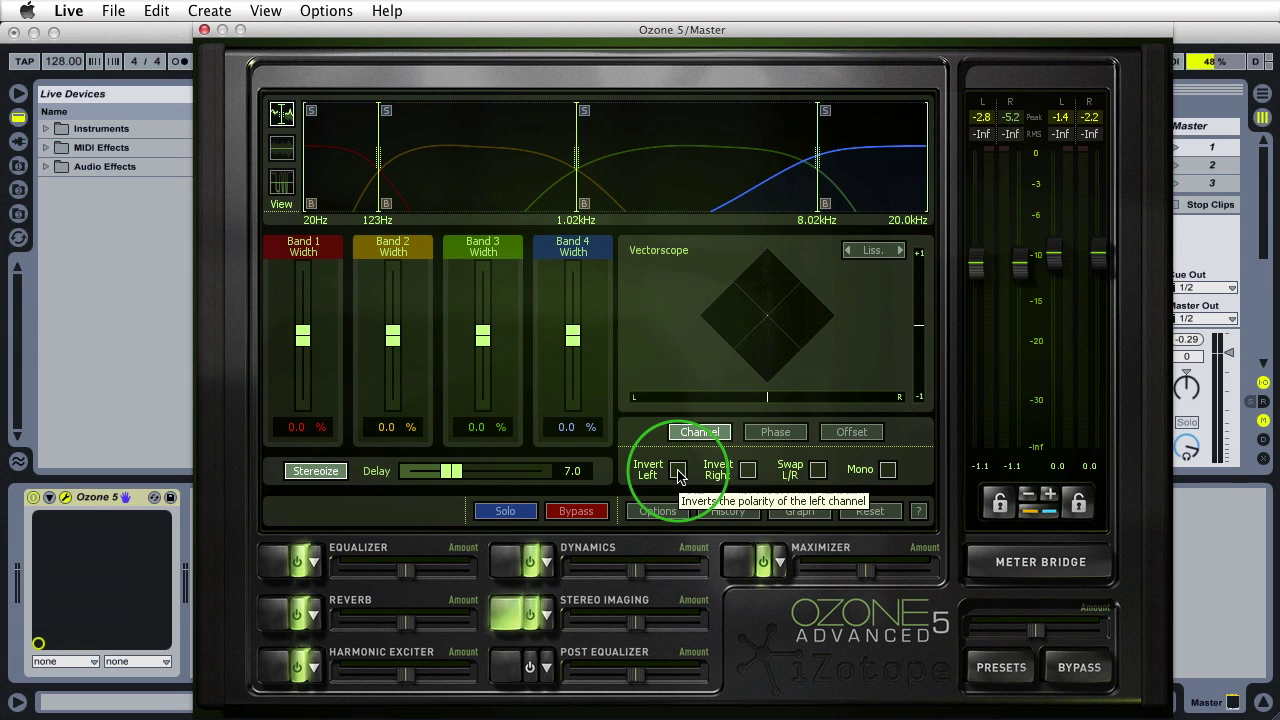
- Audition the mix with the left channel's polarity inverted, then stop playback
click(678, 470)
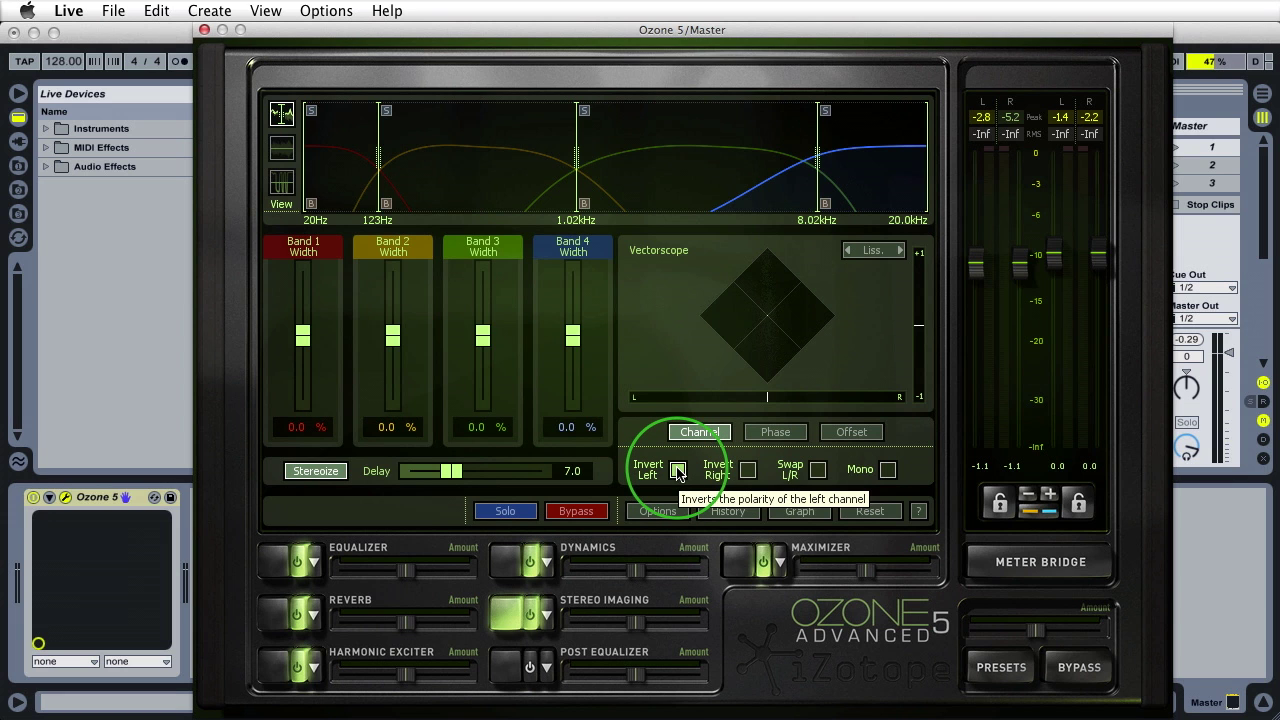
click(678, 472)
key(space)
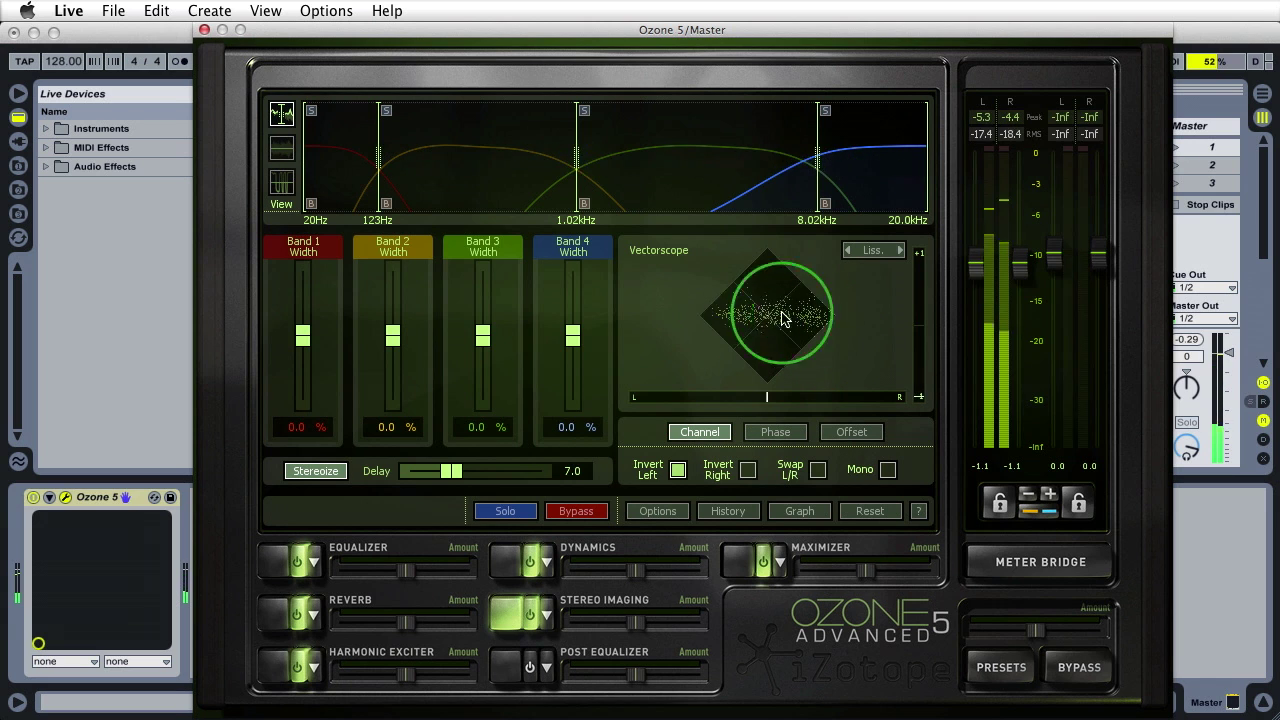
key(space)
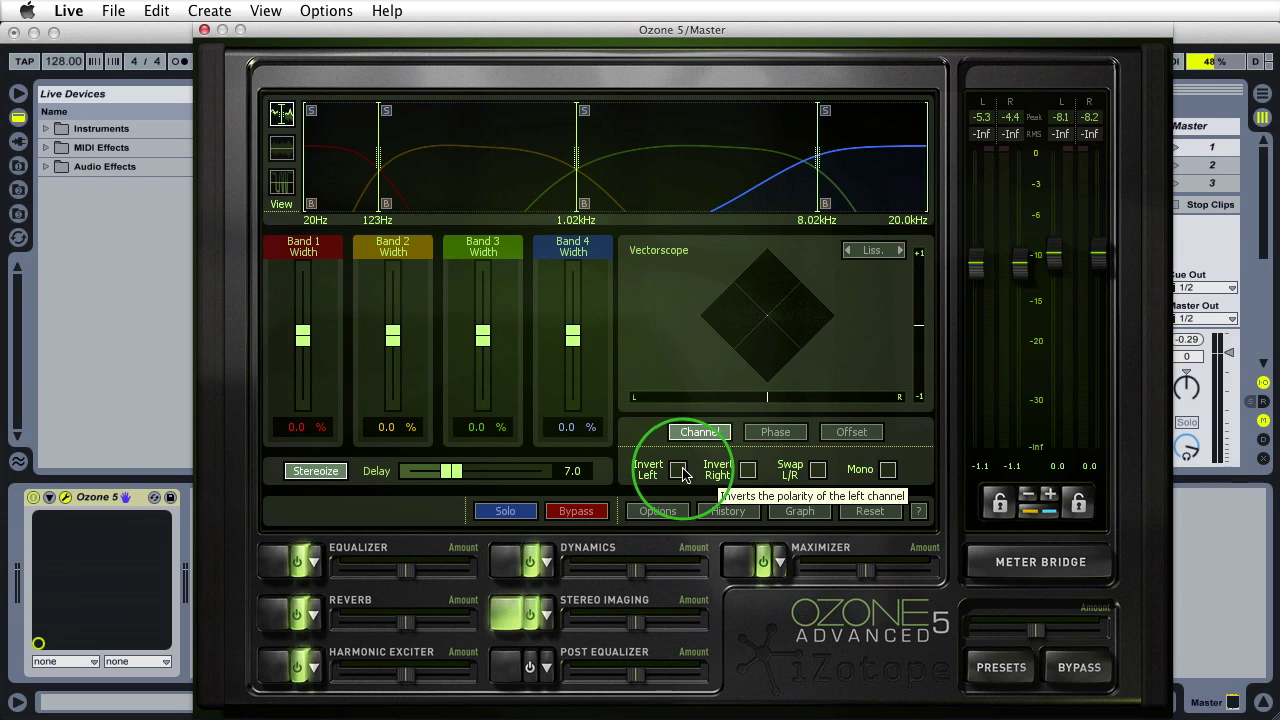
- Play with both channels inverted, then leave only Invert Right switched on
click(678, 470)
click(748, 470)
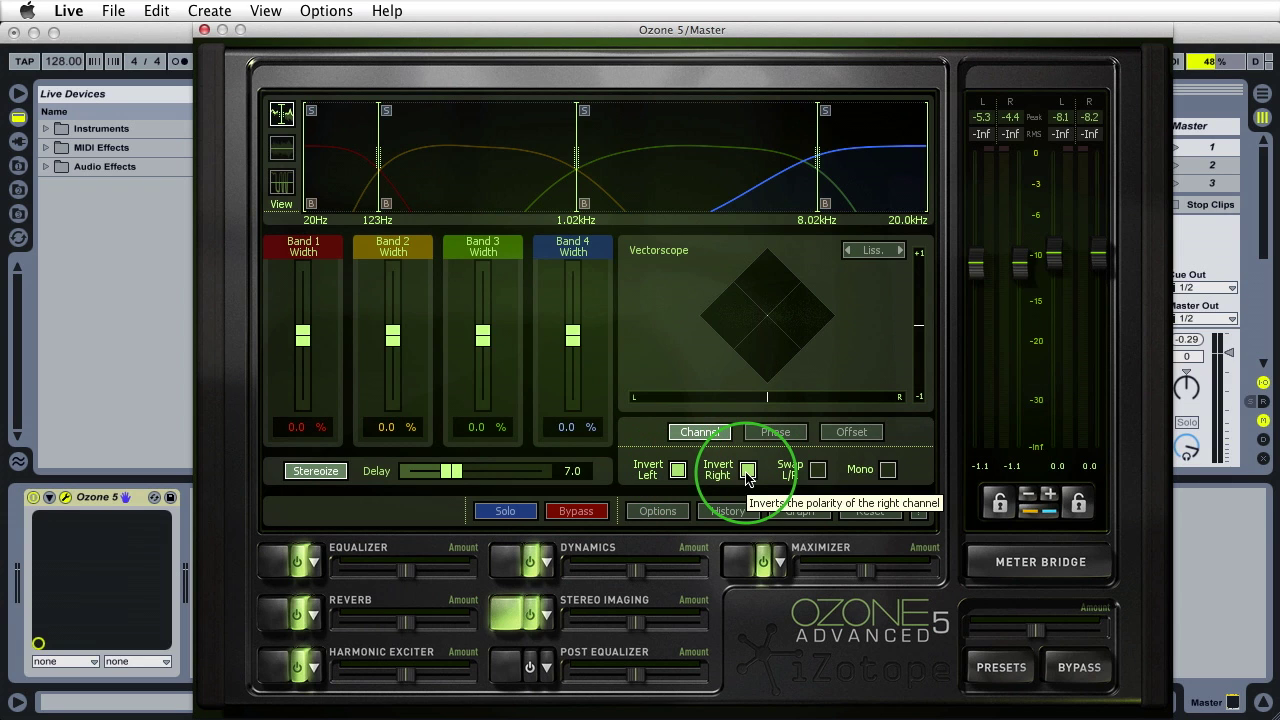
key(space)
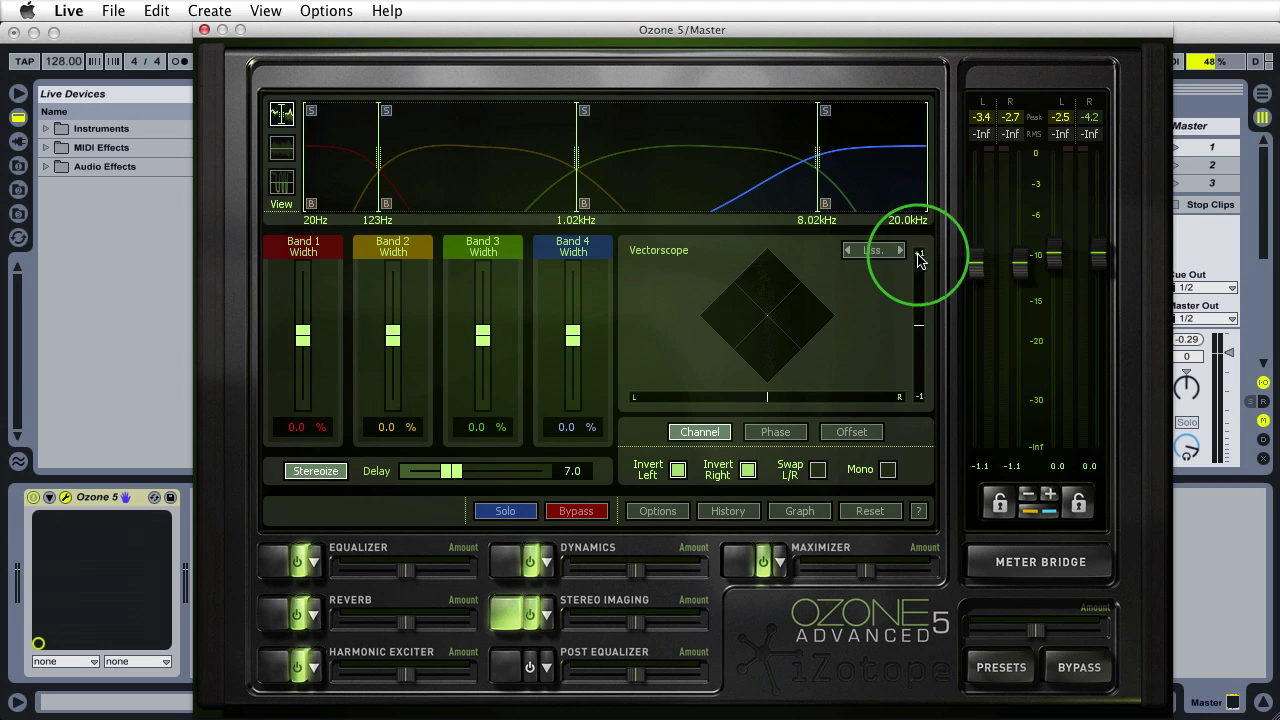
click(748, 471)
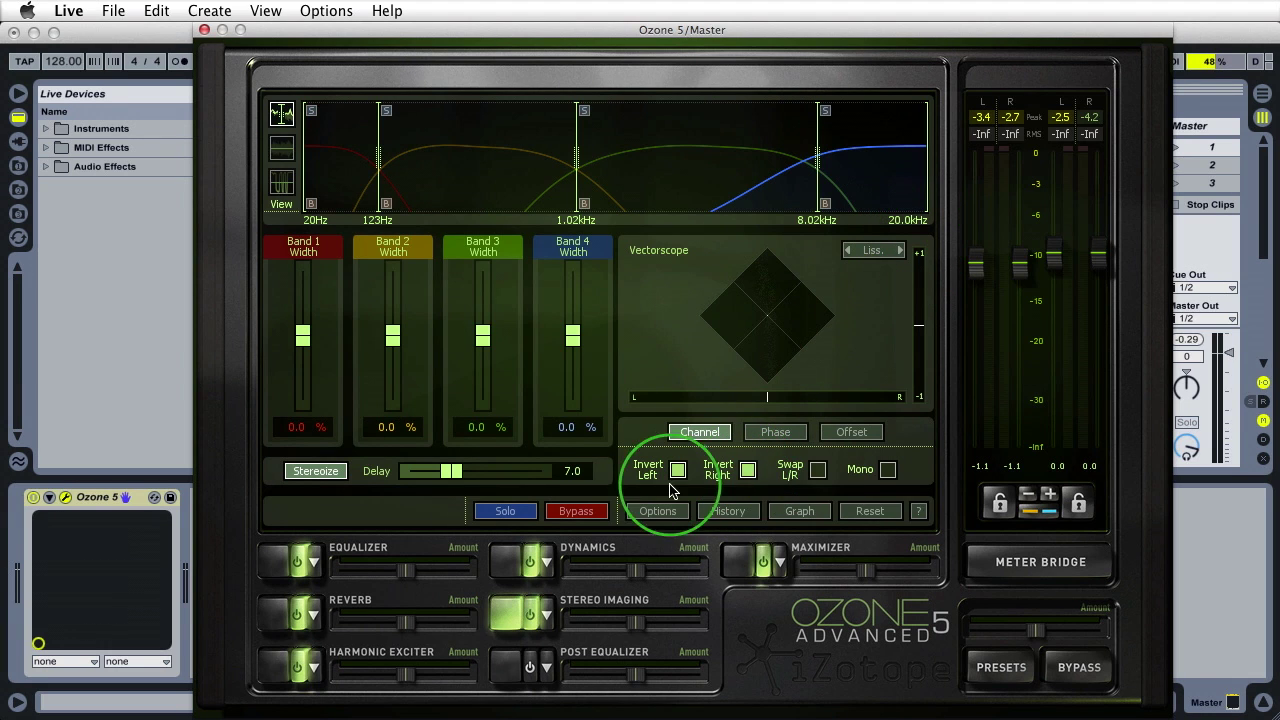
click(748, 471)
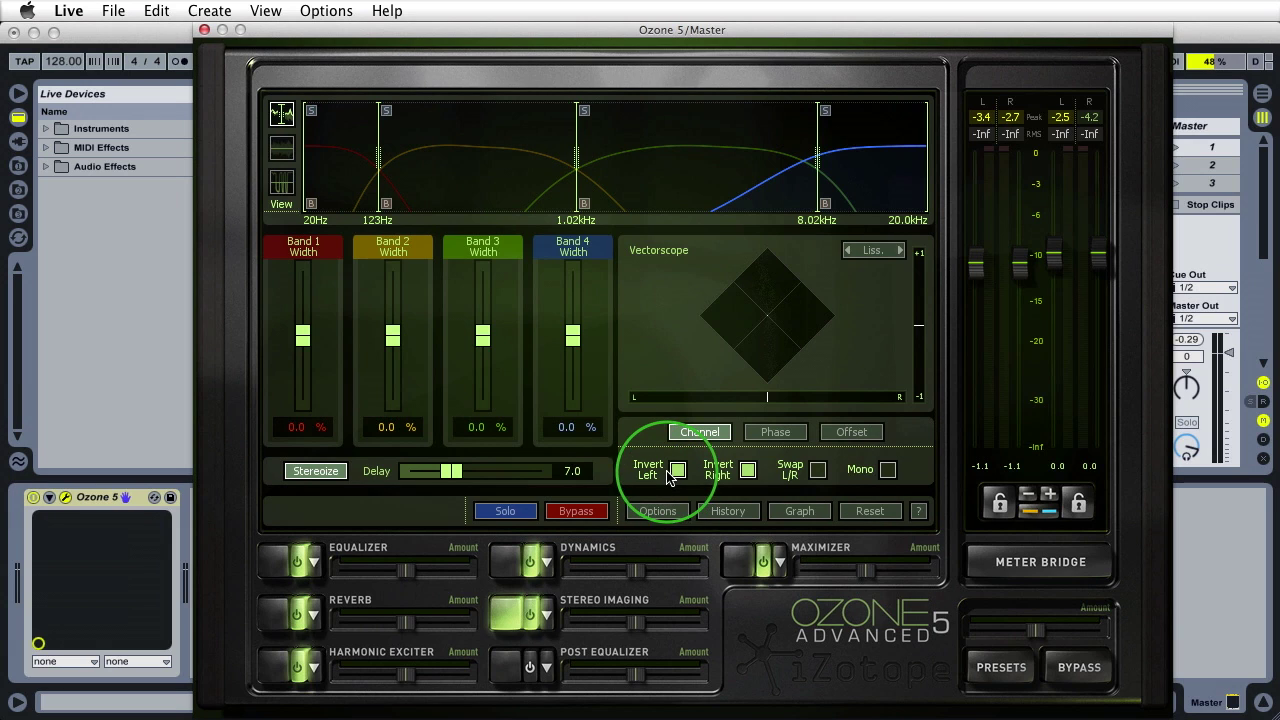
click(677, 471)
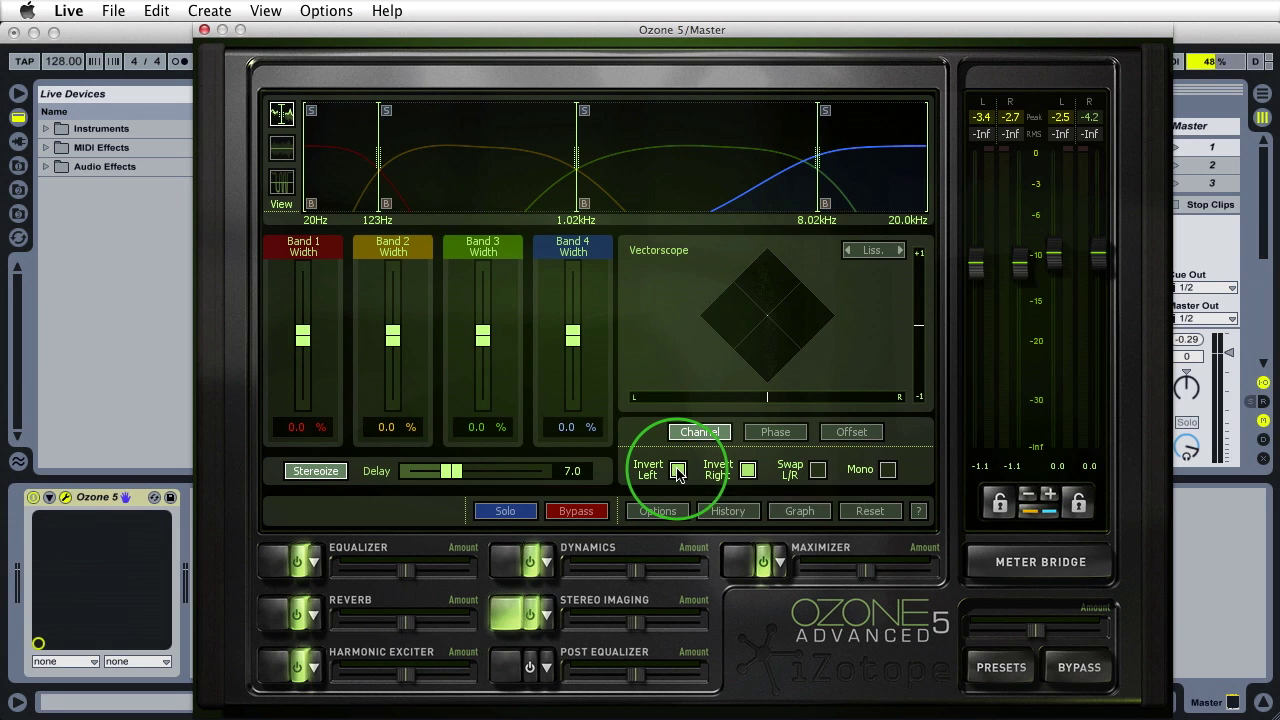
- Turn off Invert Right, then play and stop the mix summed to Mono
click(748, 471)
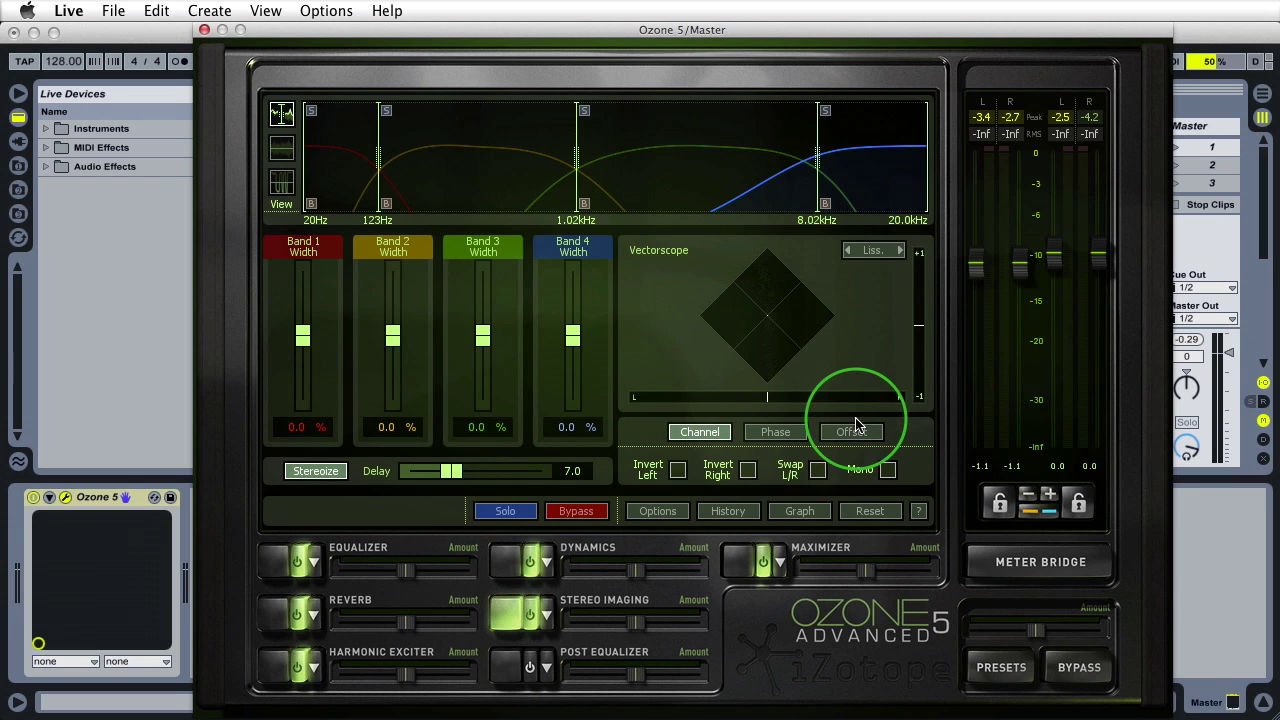
click(888, 470)
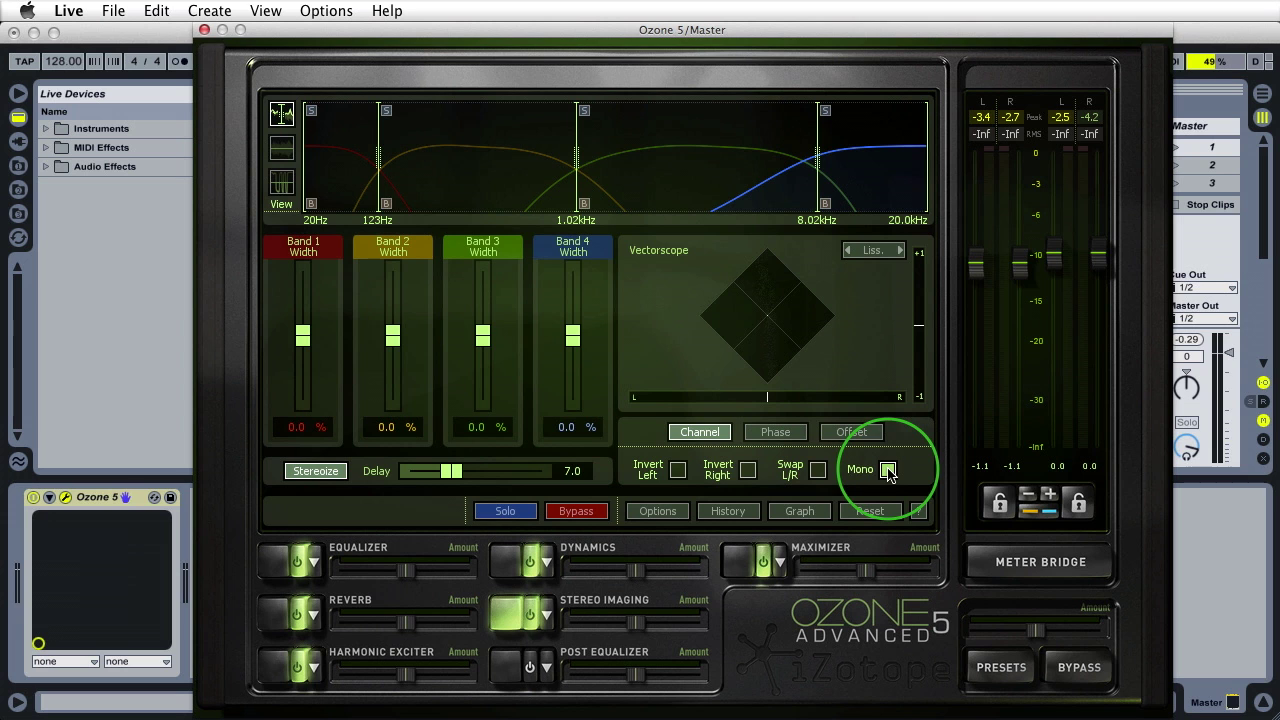
key(space)
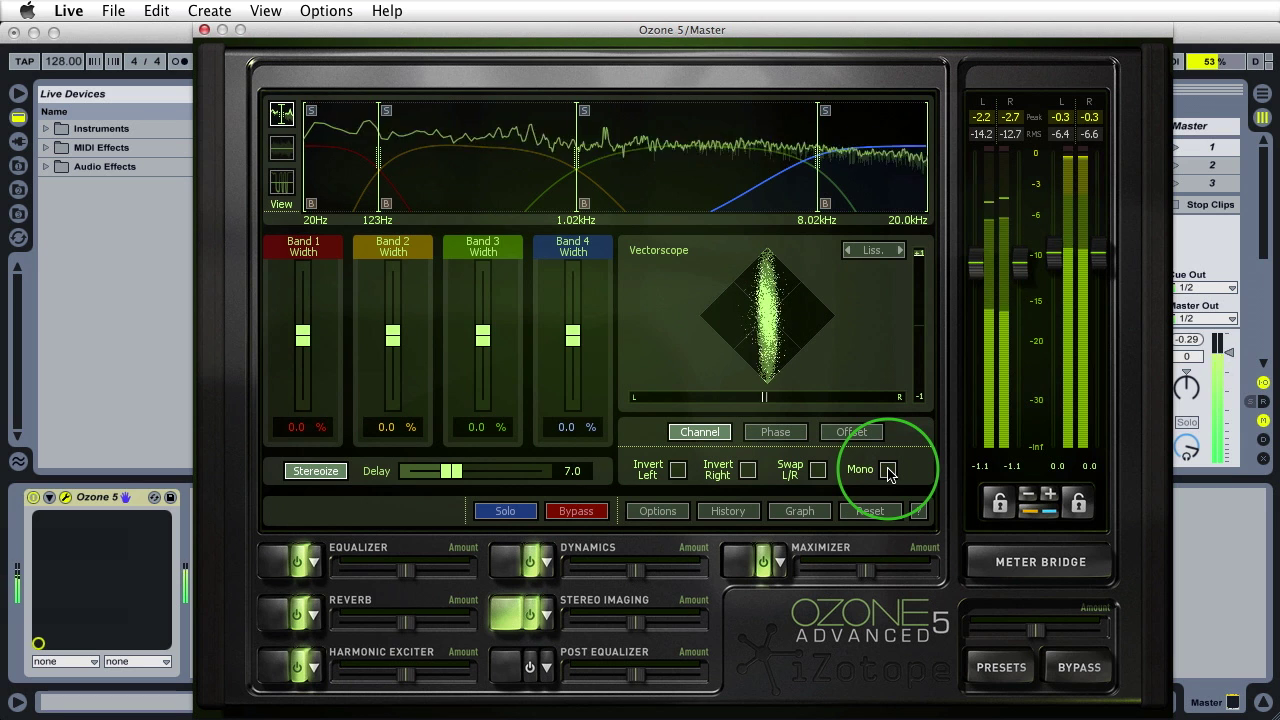
key(space)
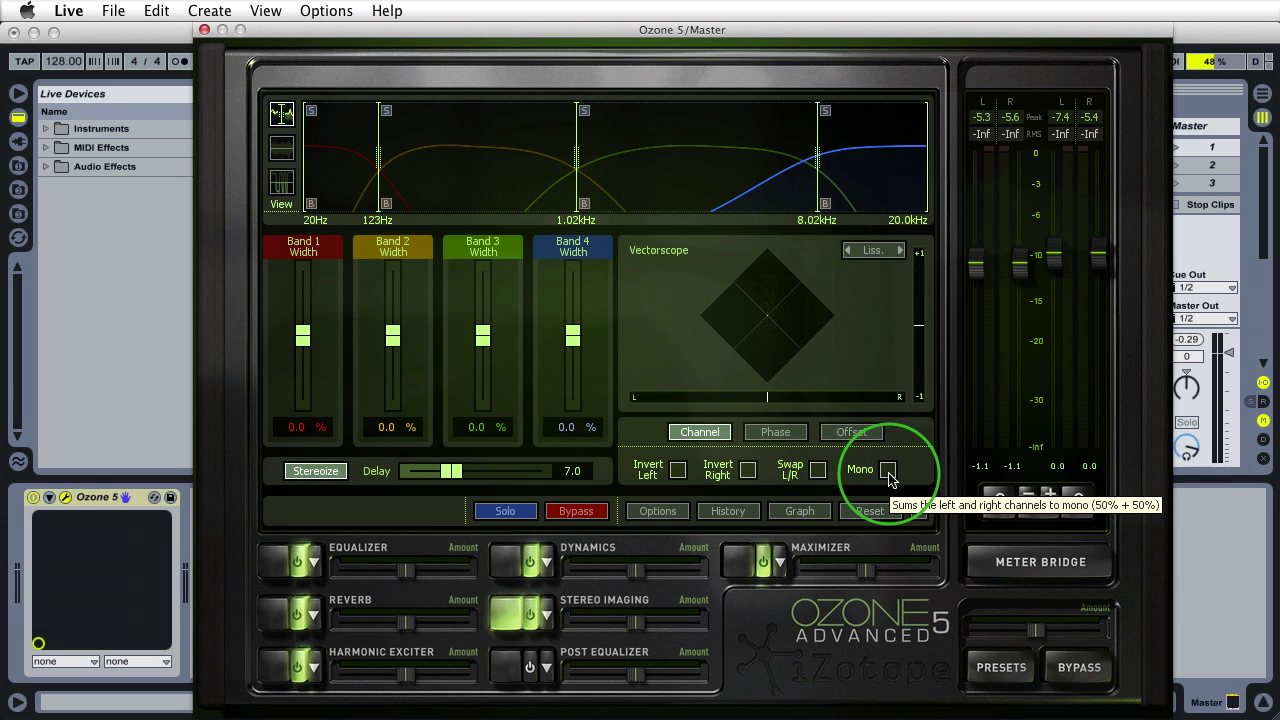
- Enable phase Rotate, push it to its 39.0 maximum, then return it to 0.0
click(752, 432)
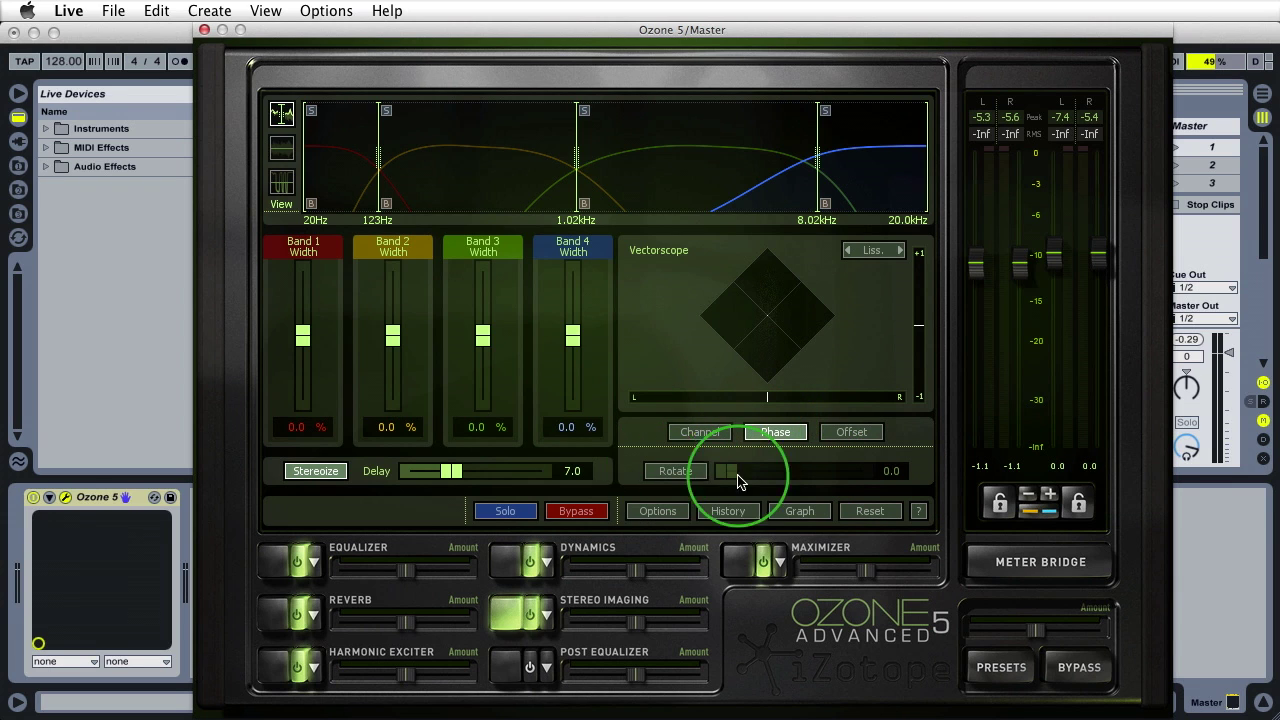
click(728, 472)
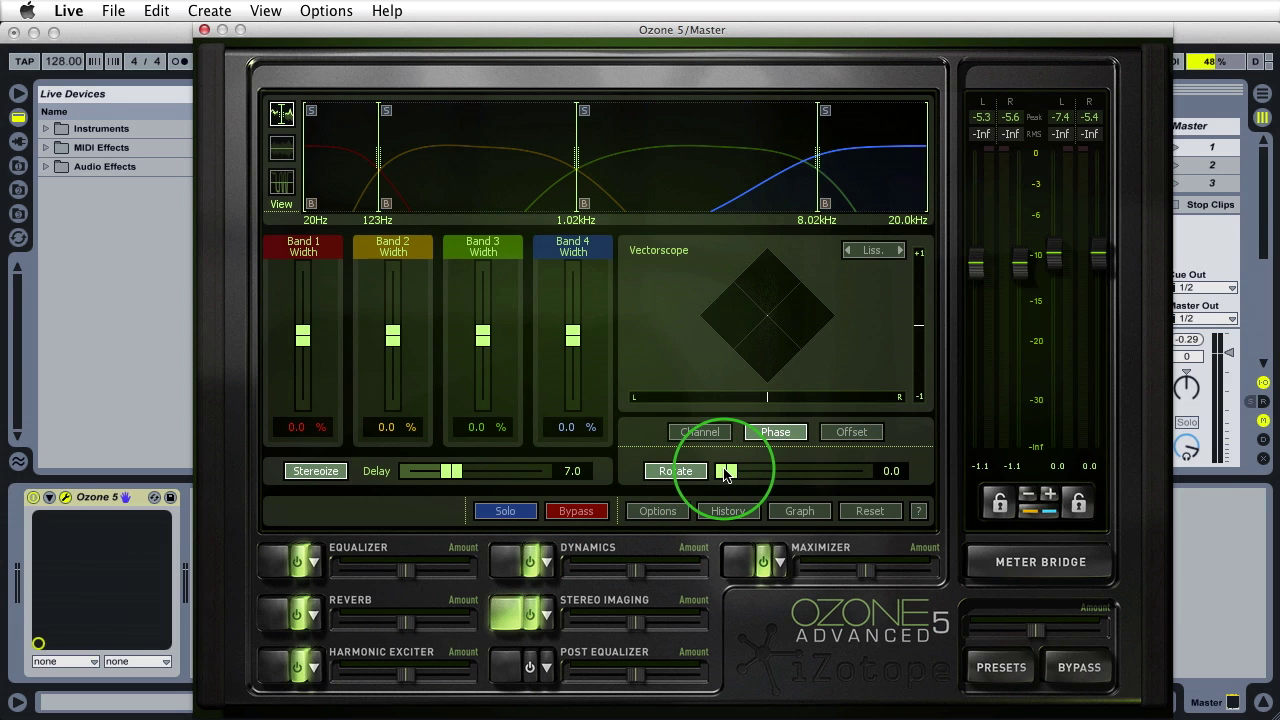
drag(726, 475, 663, 471)
click(806, 428)
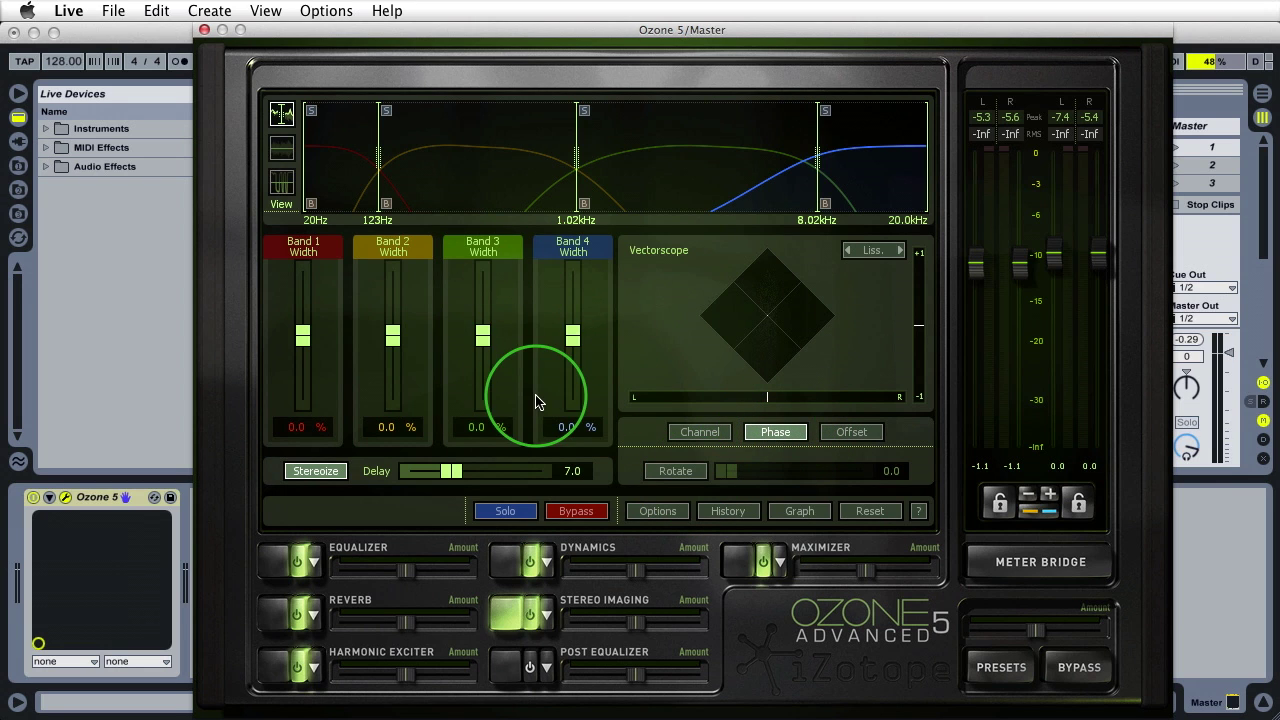
- Show the Offset delays, raise the linked band delays to 30 ms, and play the track
click(843, 433)
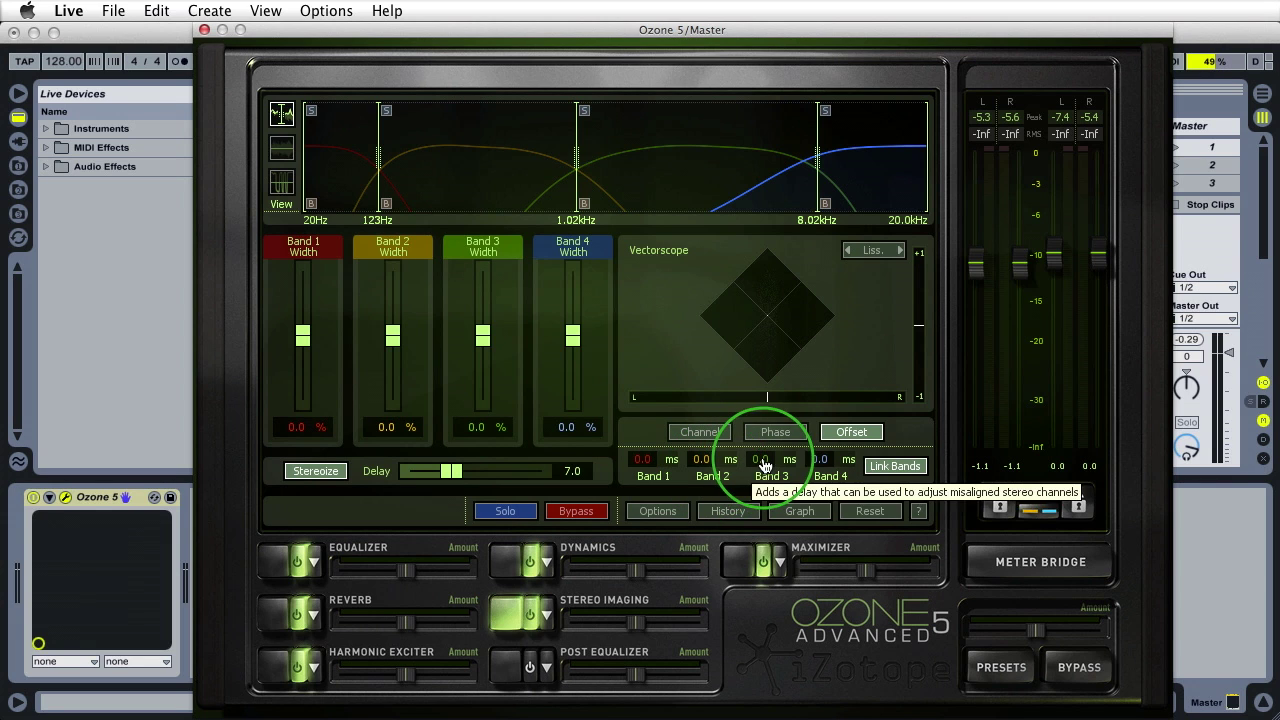
drag(763, 463, 760, 283)
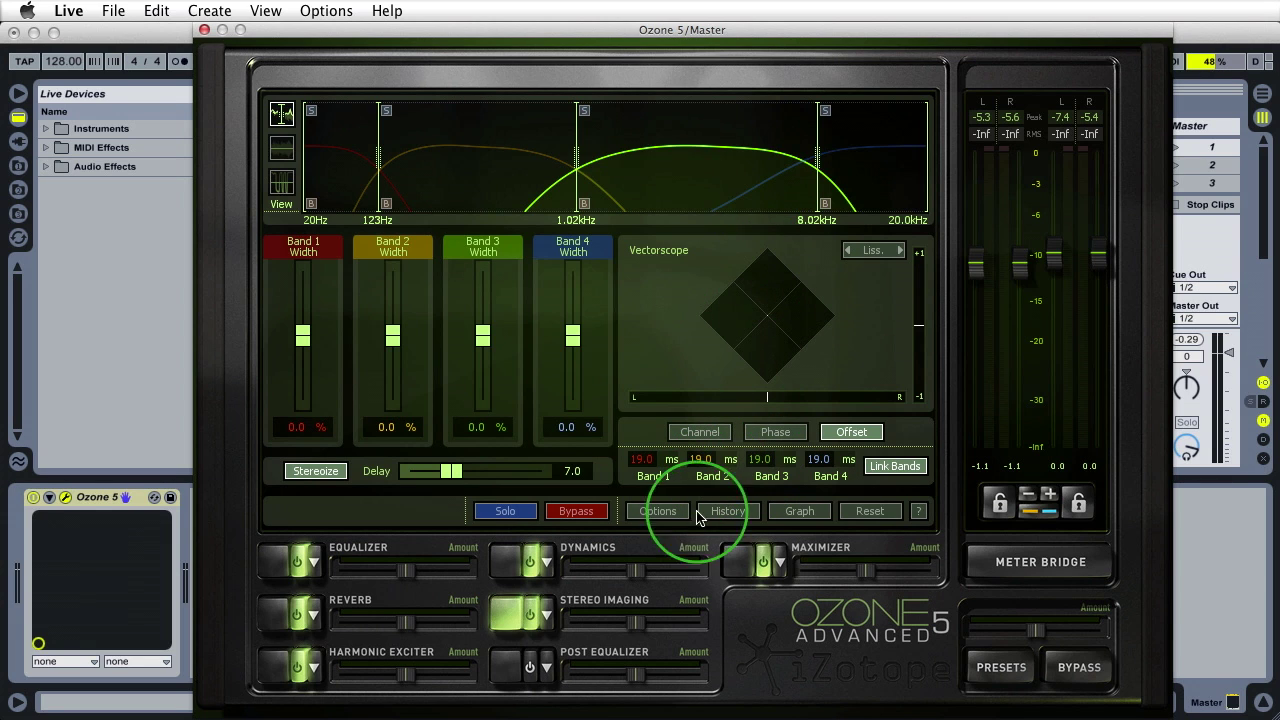
drag(757, 470, 772, 417)
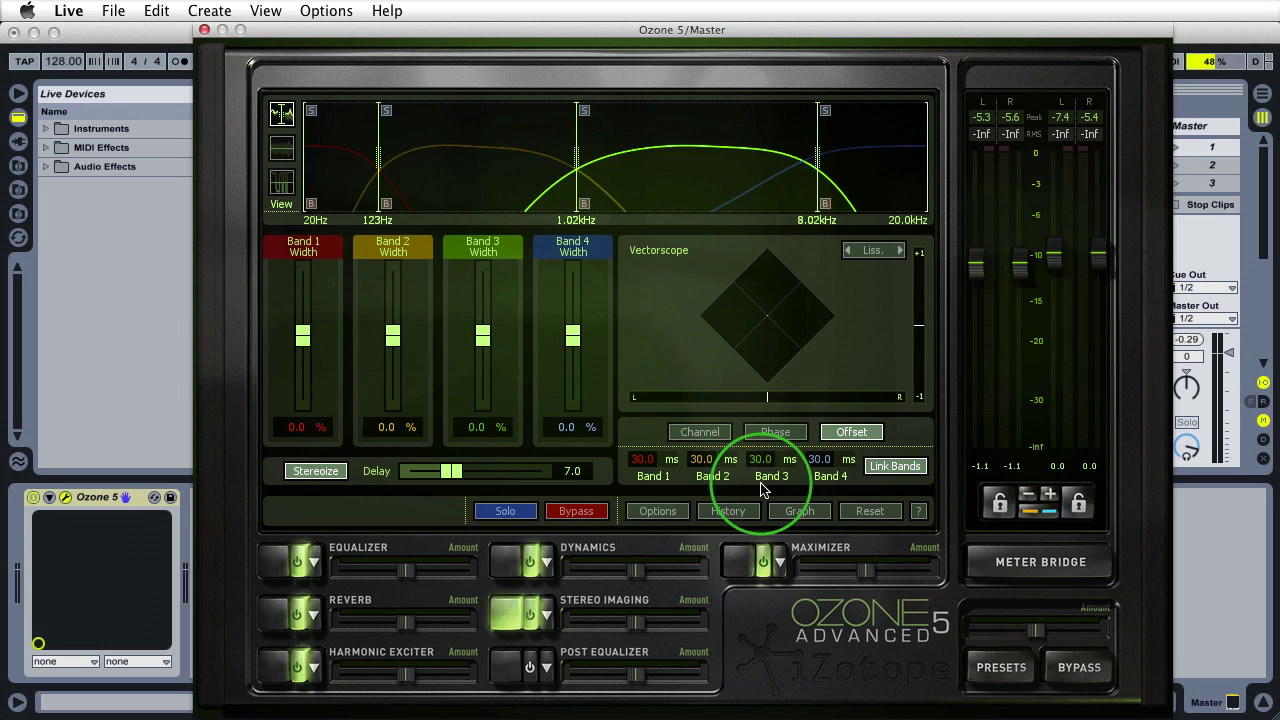
key(space)
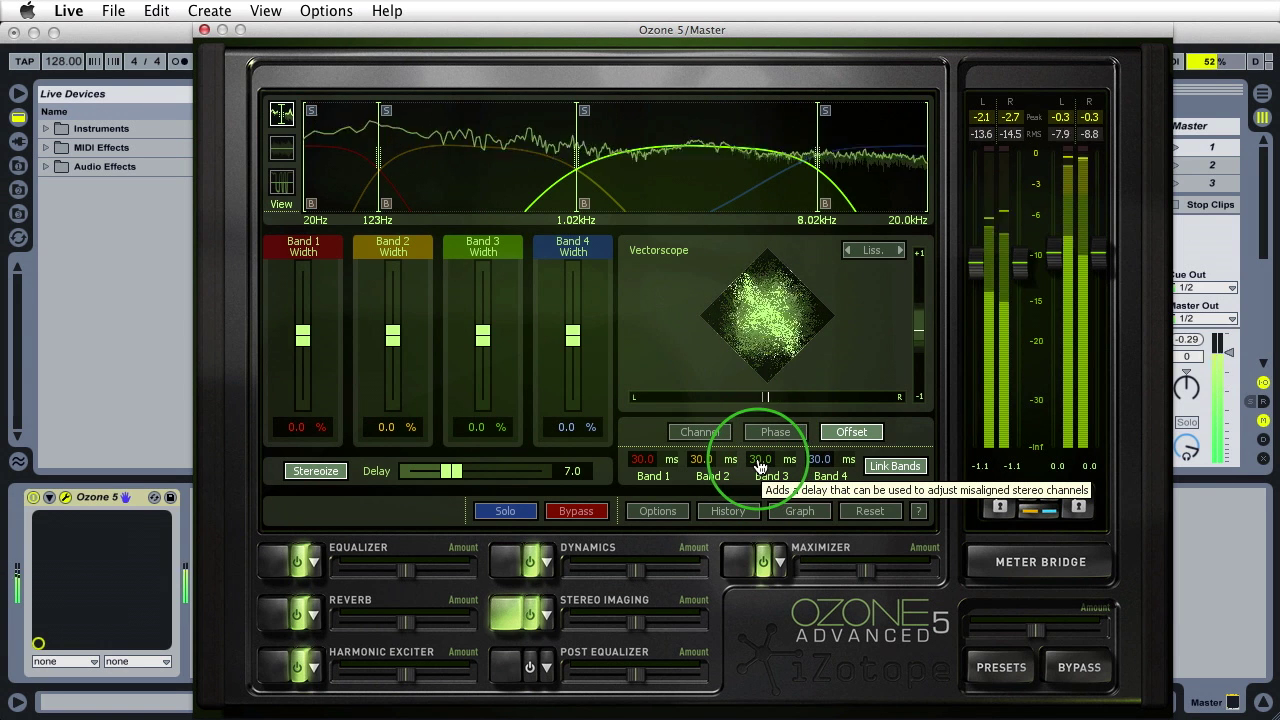
- Turn Stereoize off, try about -30 ms delays, then reset all bands to 0.0 ms
click(300, 471)
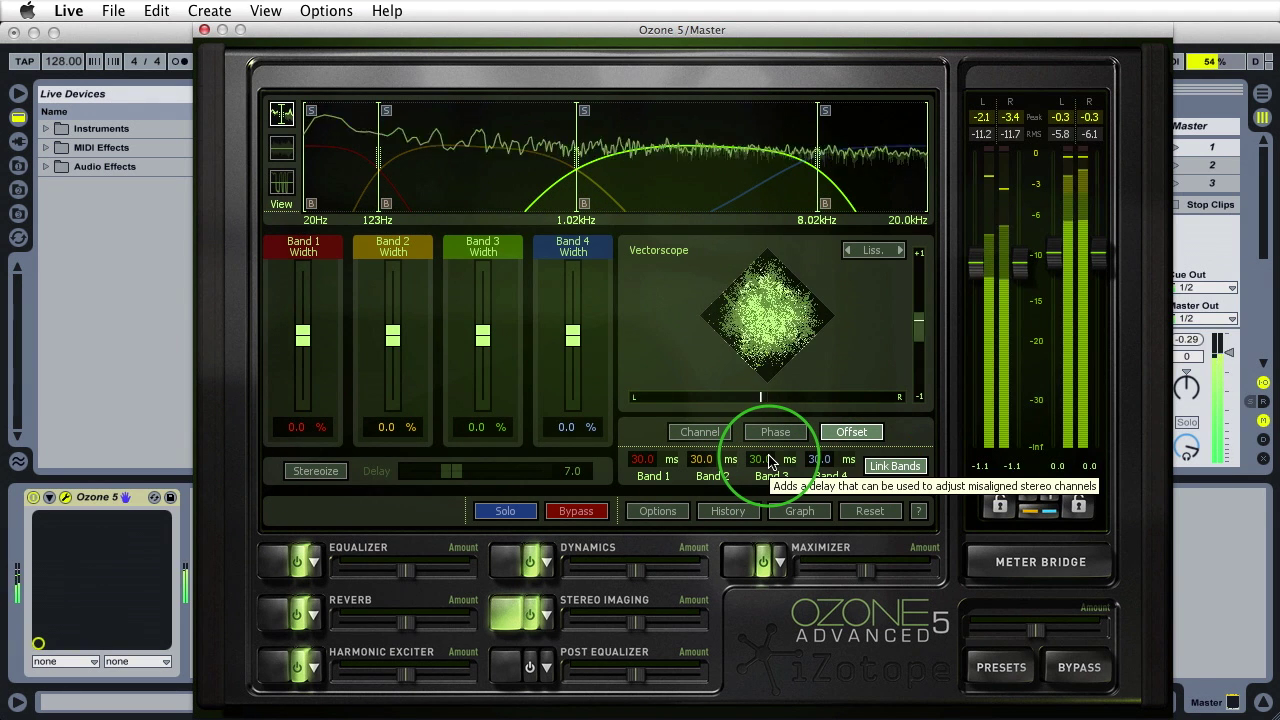
drag(768, 460, 768, 555)
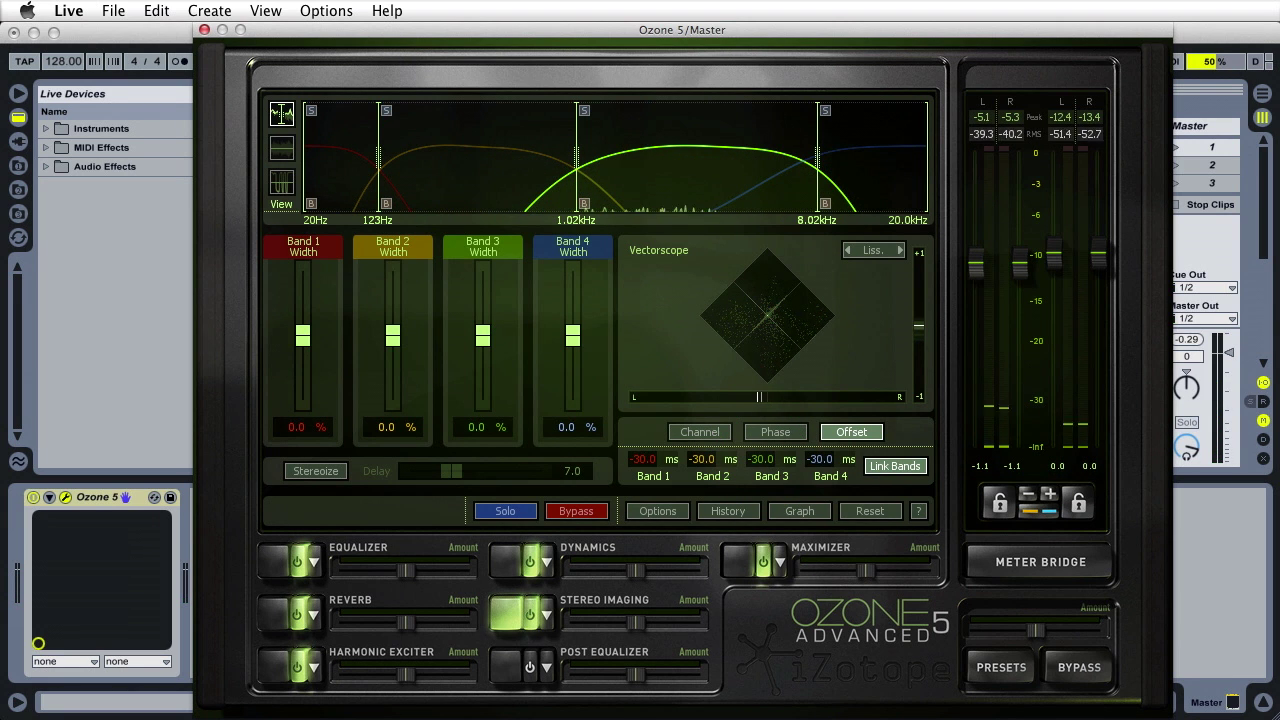
alt+click(763, 471)
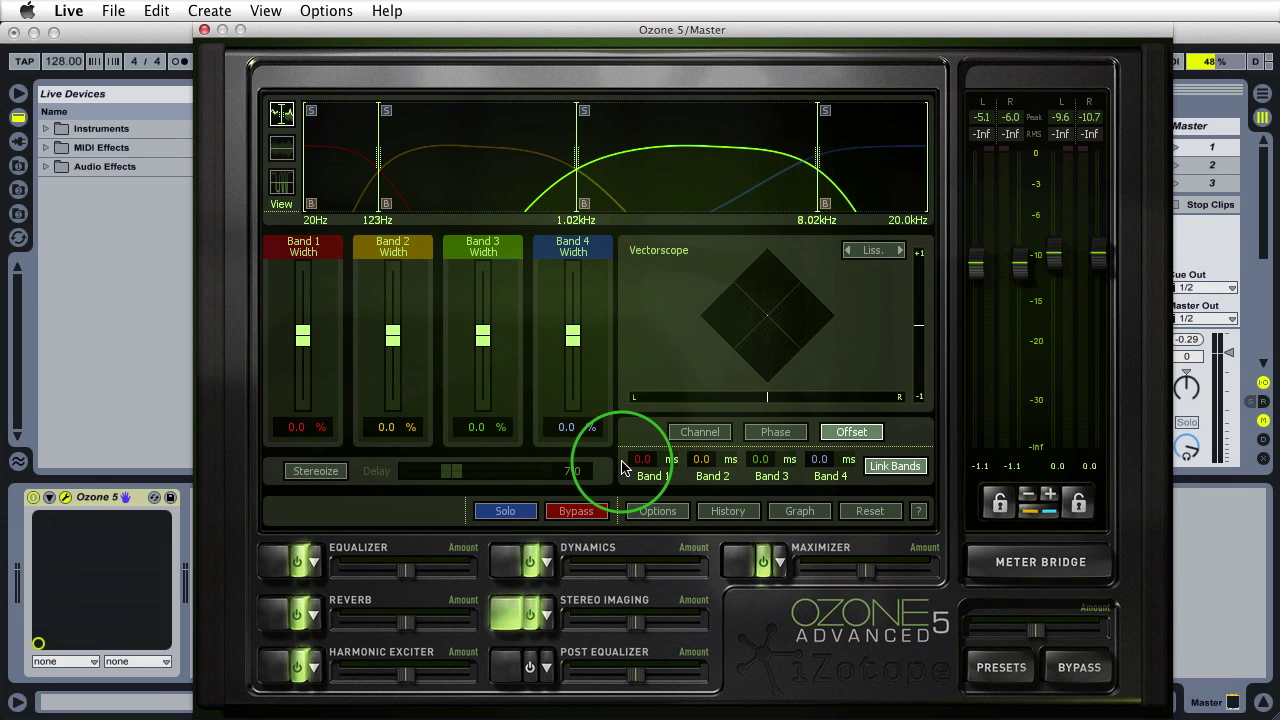
- In the Channel view, set Band 3 width to 20% and Band 4 width to 80%
click(706, 433)
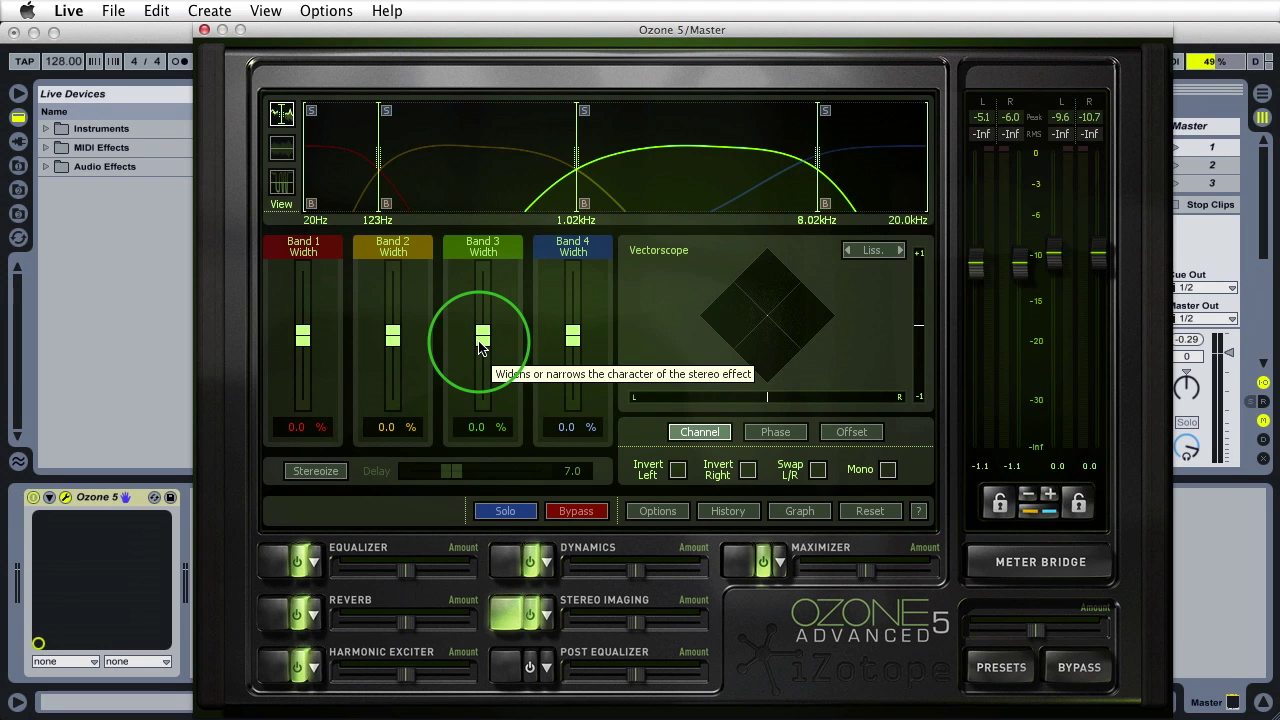
click(480, 427)
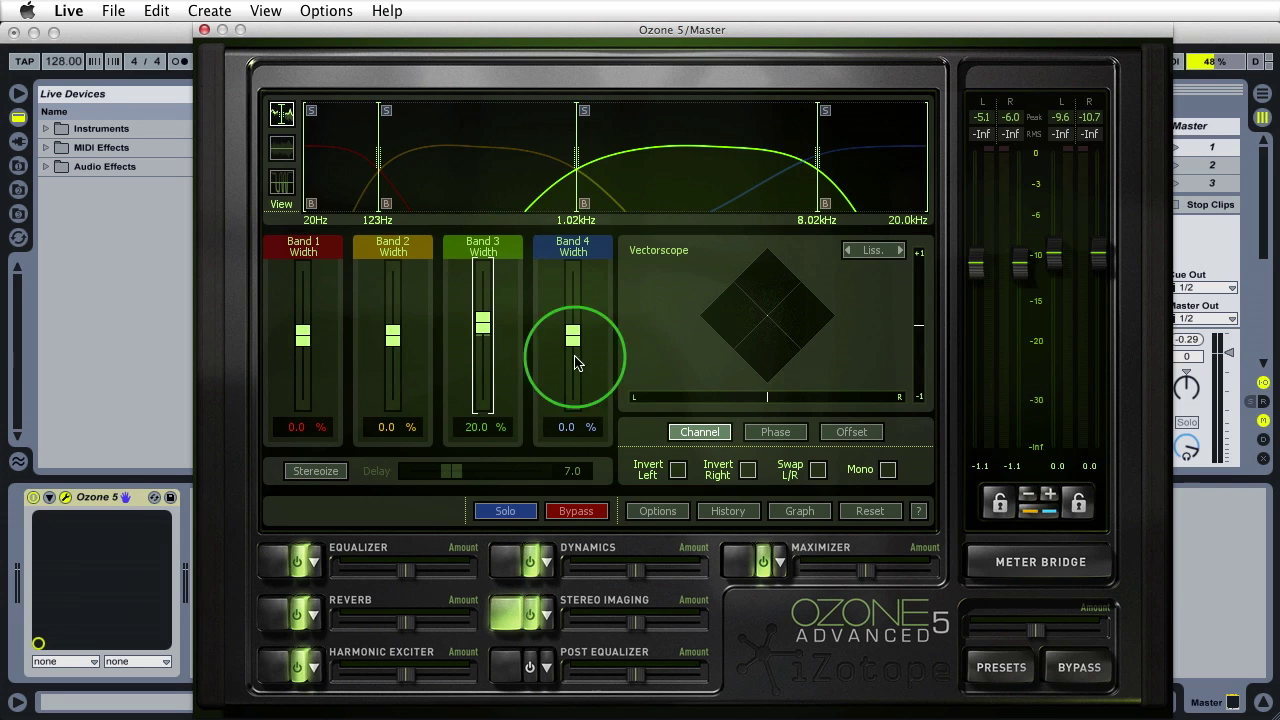
click(566, 428)
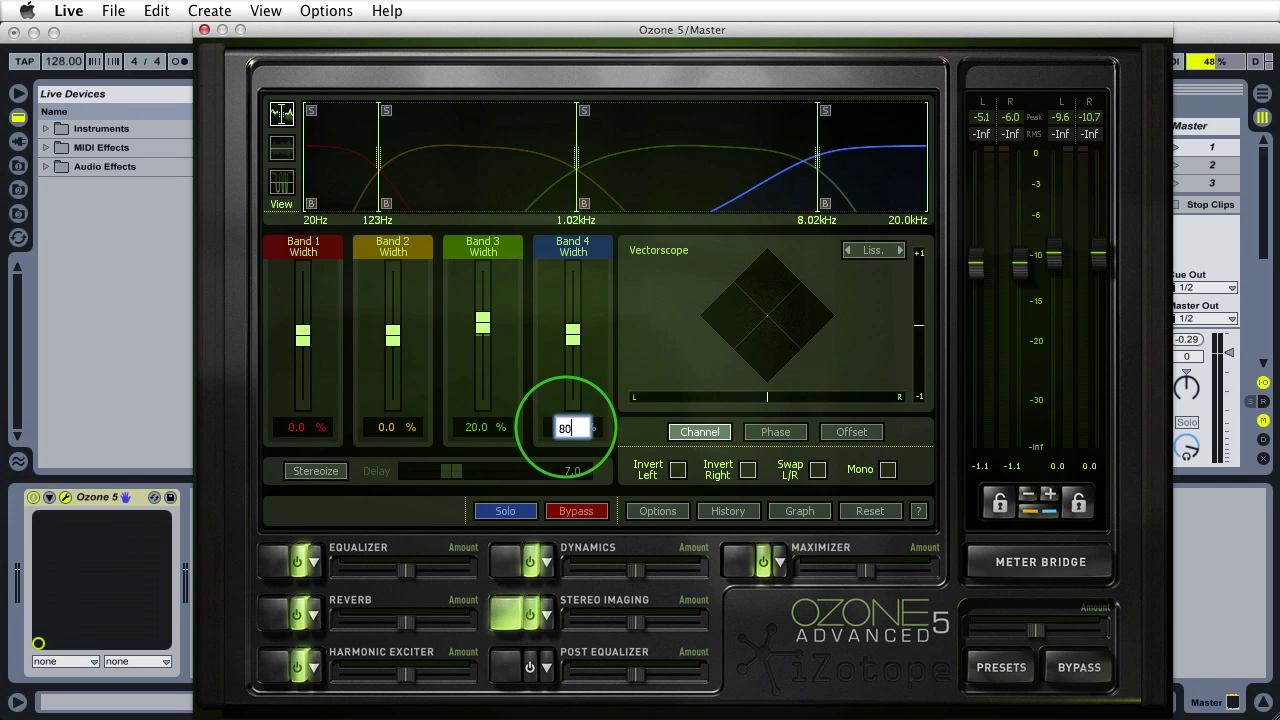
key(Return)
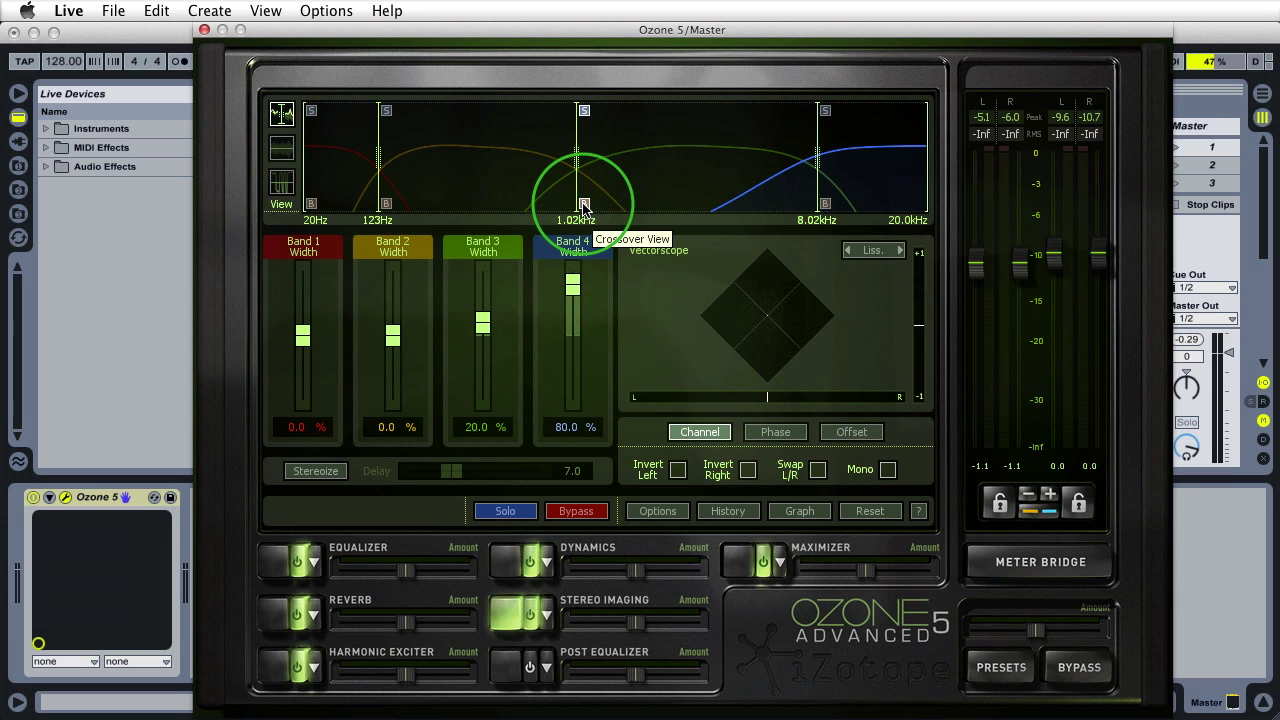
- Play the track, re-enable Stereoize at 7.0 delay, and switch the vectorscope to Polar S
key(space)
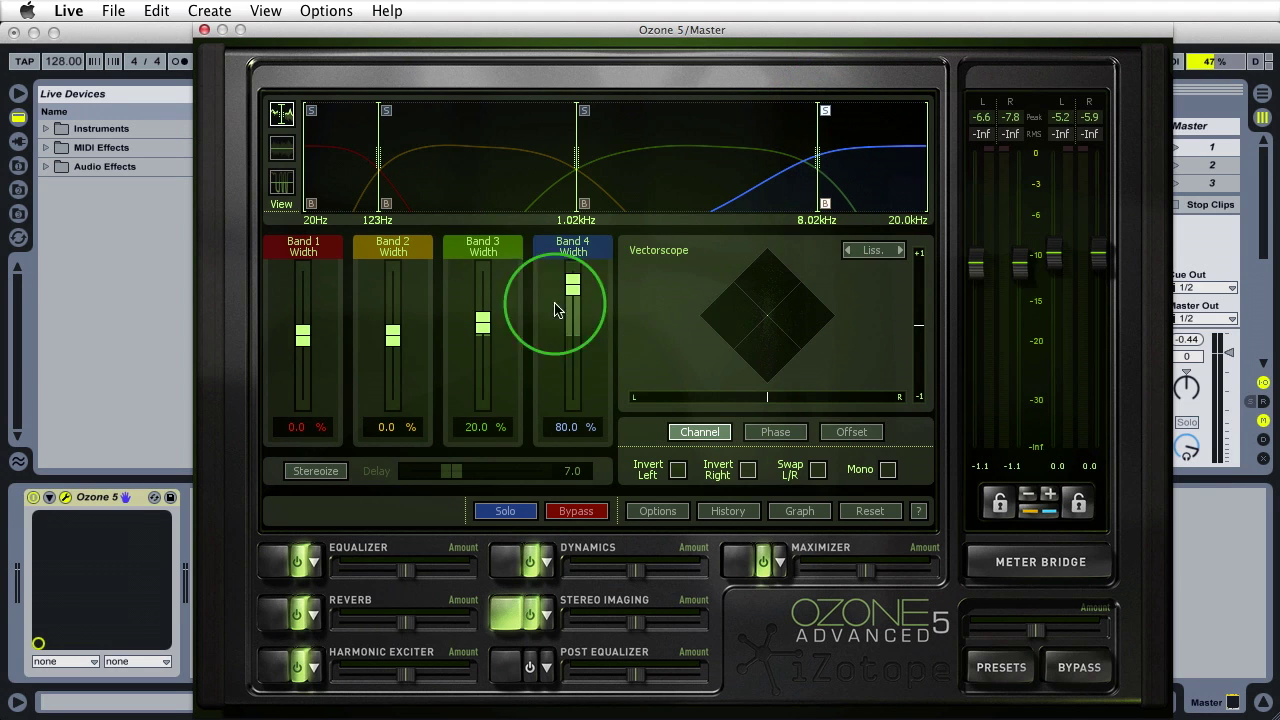
click(315, 471)
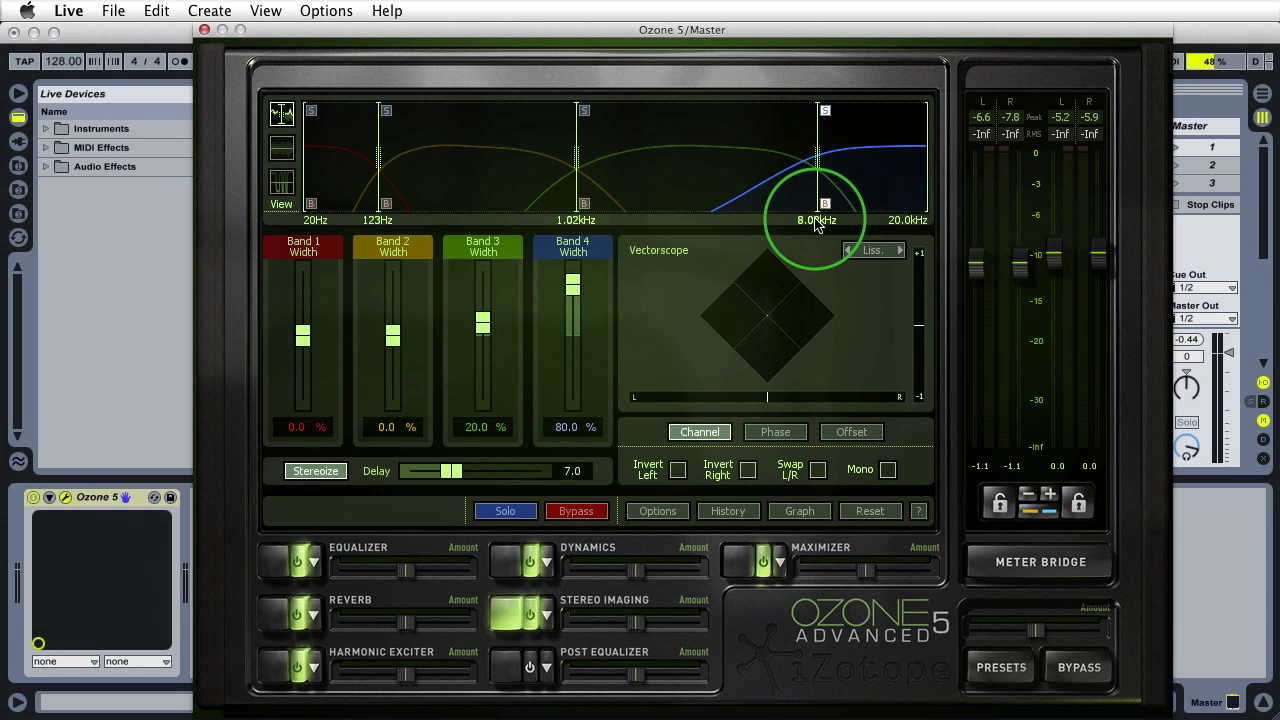
key(space)
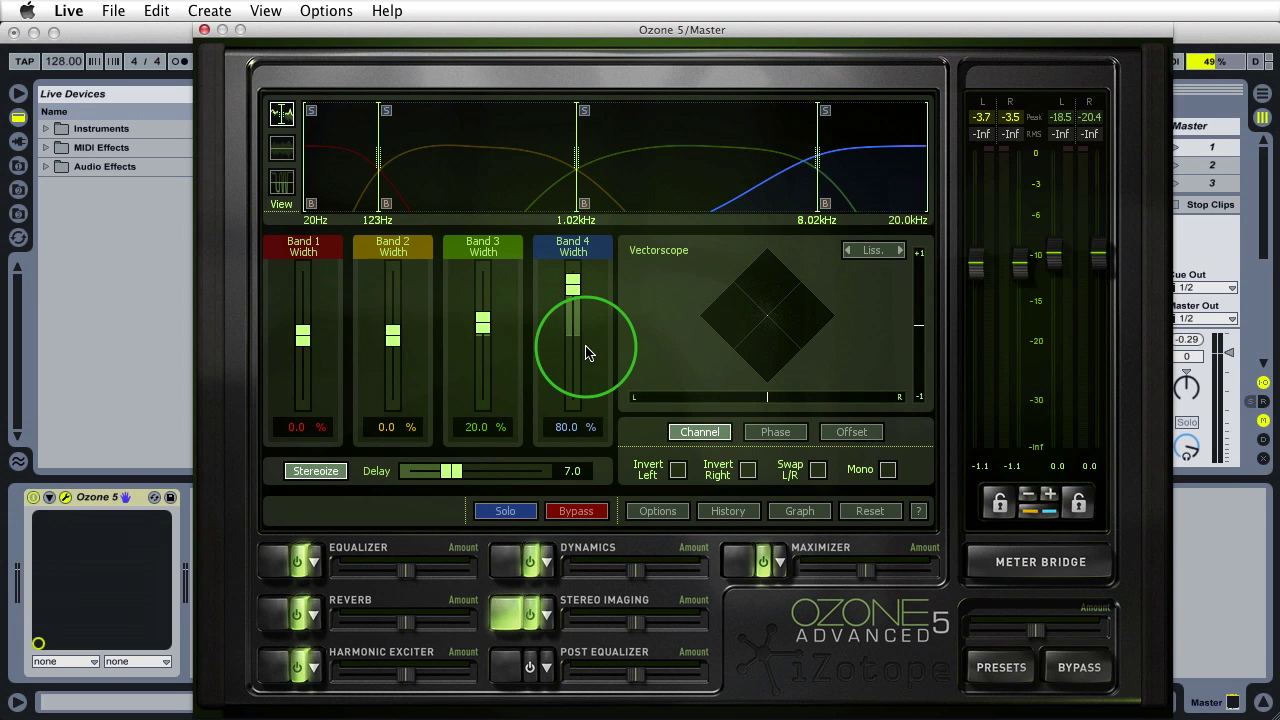
click(899, 251)
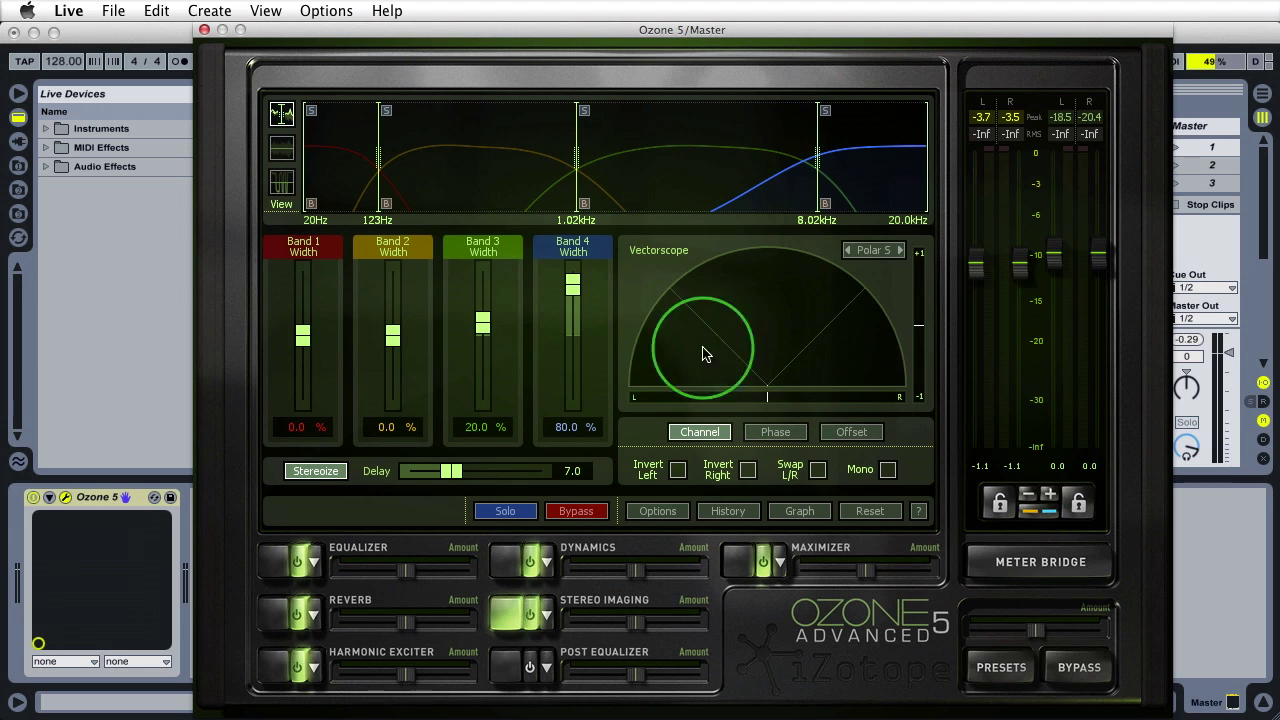
- Flip the vectorscope to Lissajous and back to Polar S, then solo the band above 8.02 kHz
click(848, 250)
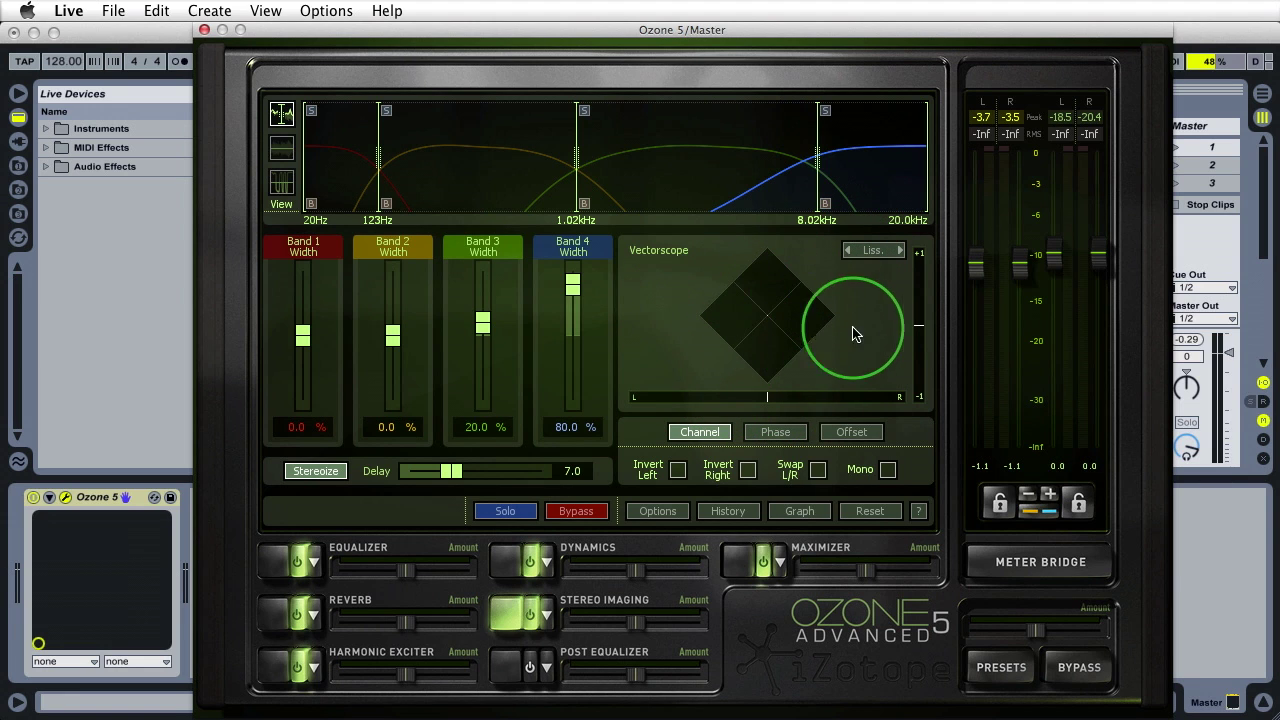
click(900, 252)
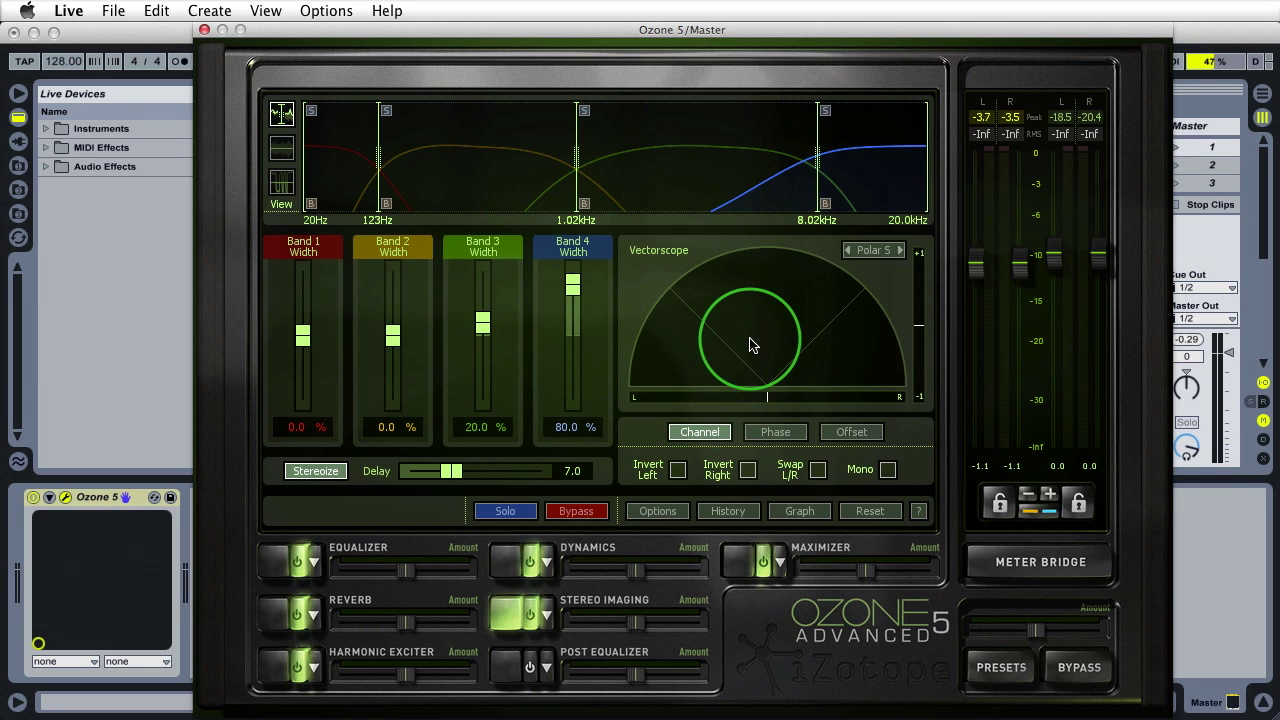
click(826, 110)
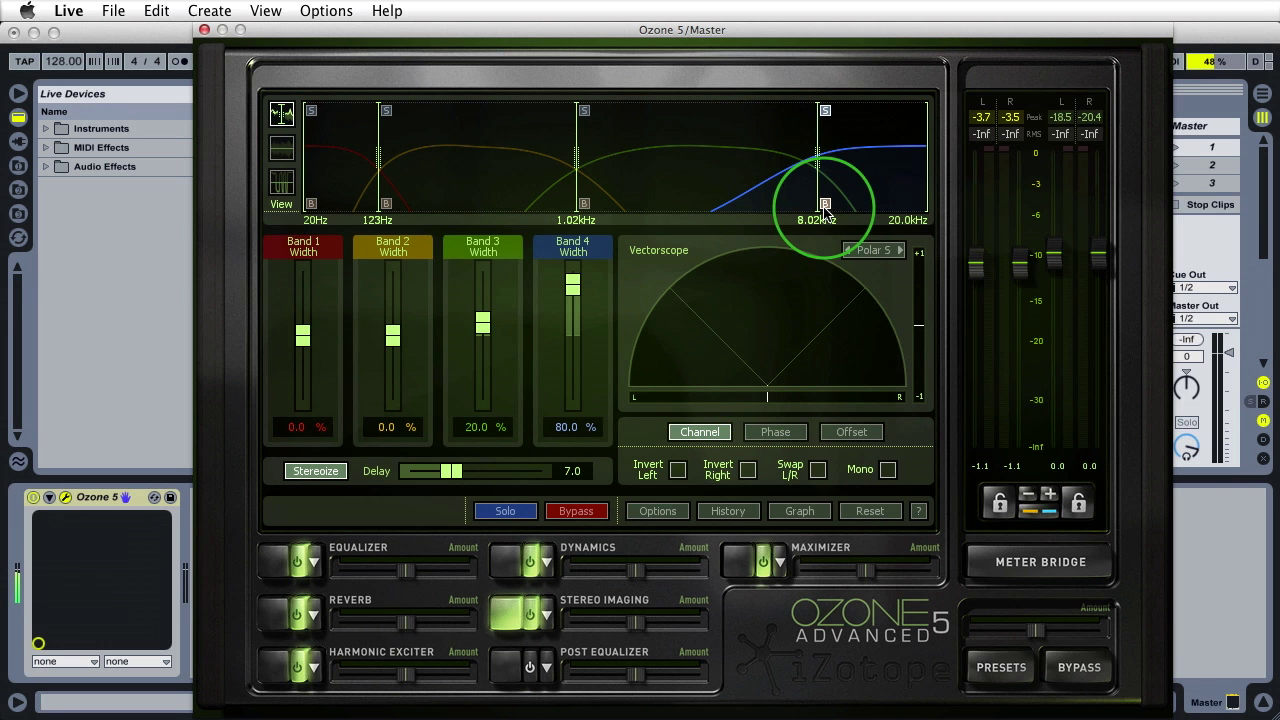
- Start, stop and restart playback to watch the narrow centred image in Polar L
key(space)
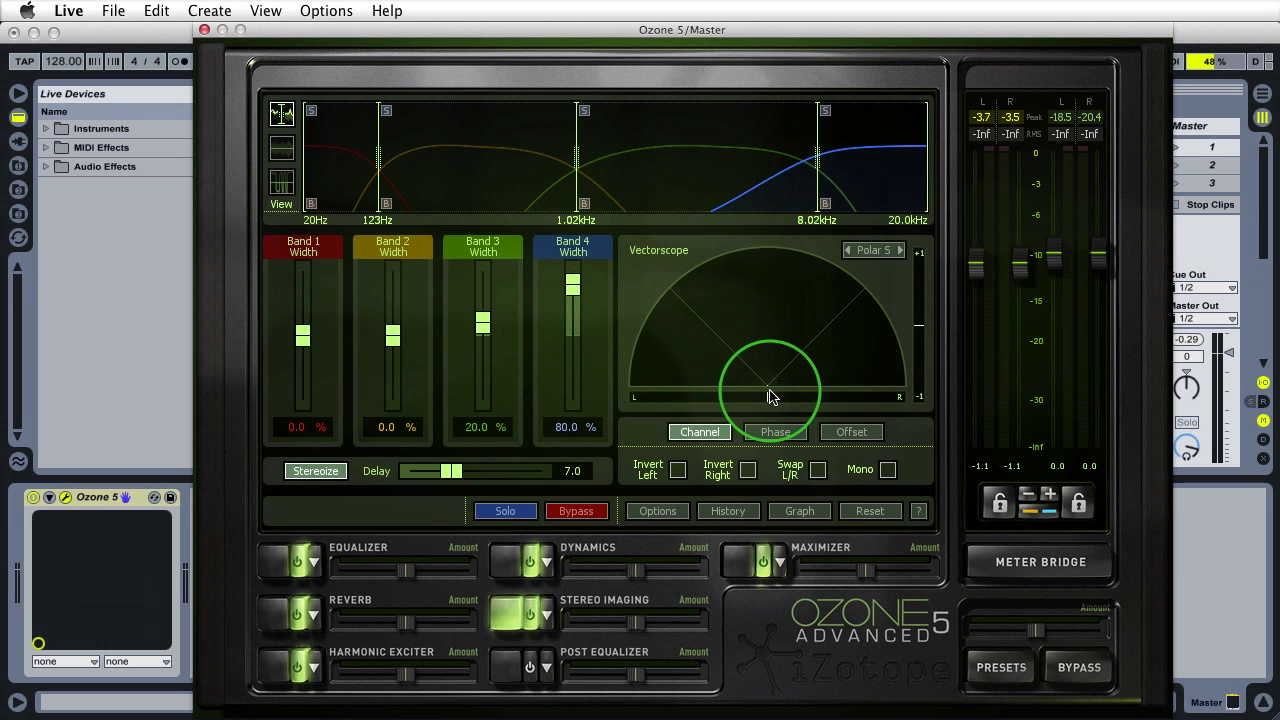
key(space)
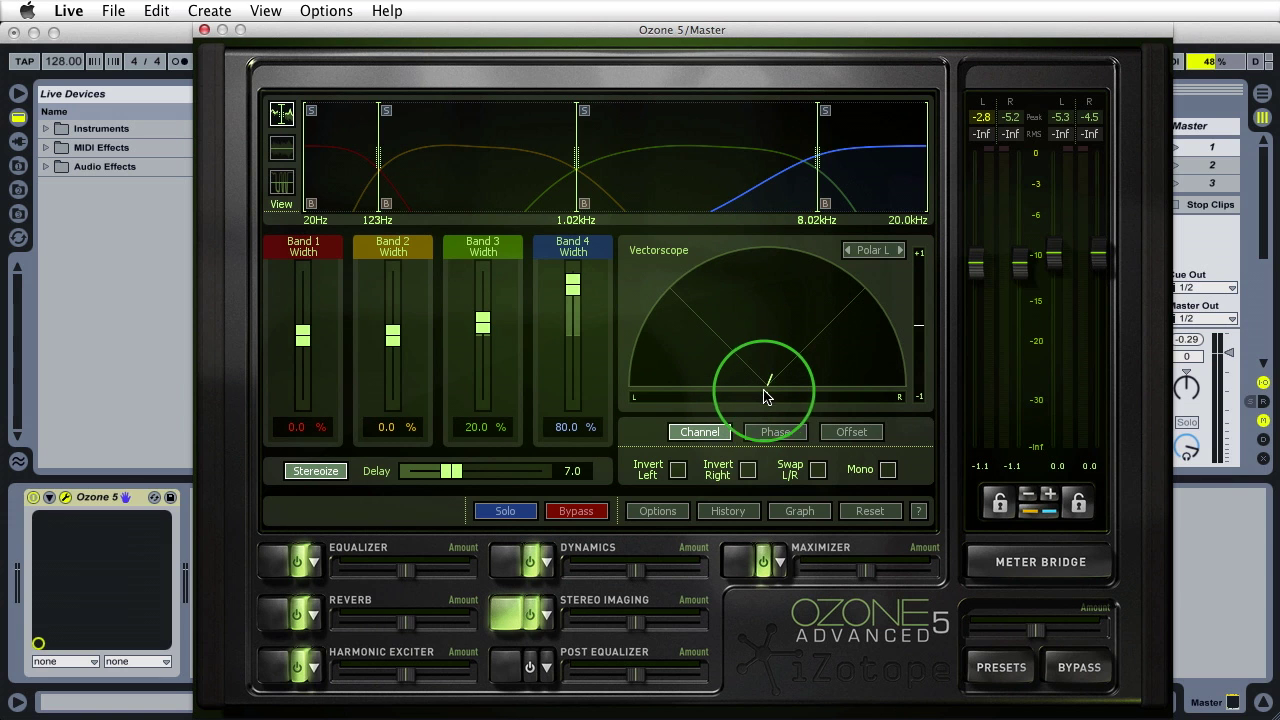
key(space)
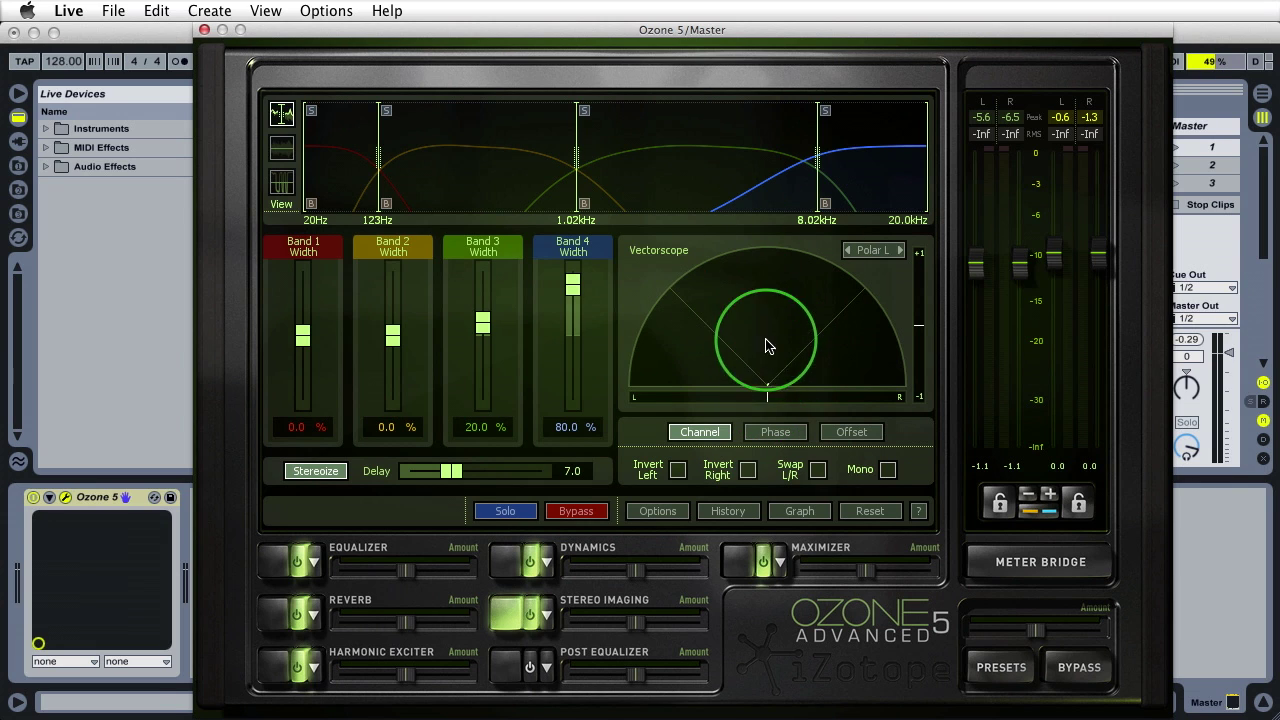
- Play the track briefly, then stop it
key(space)
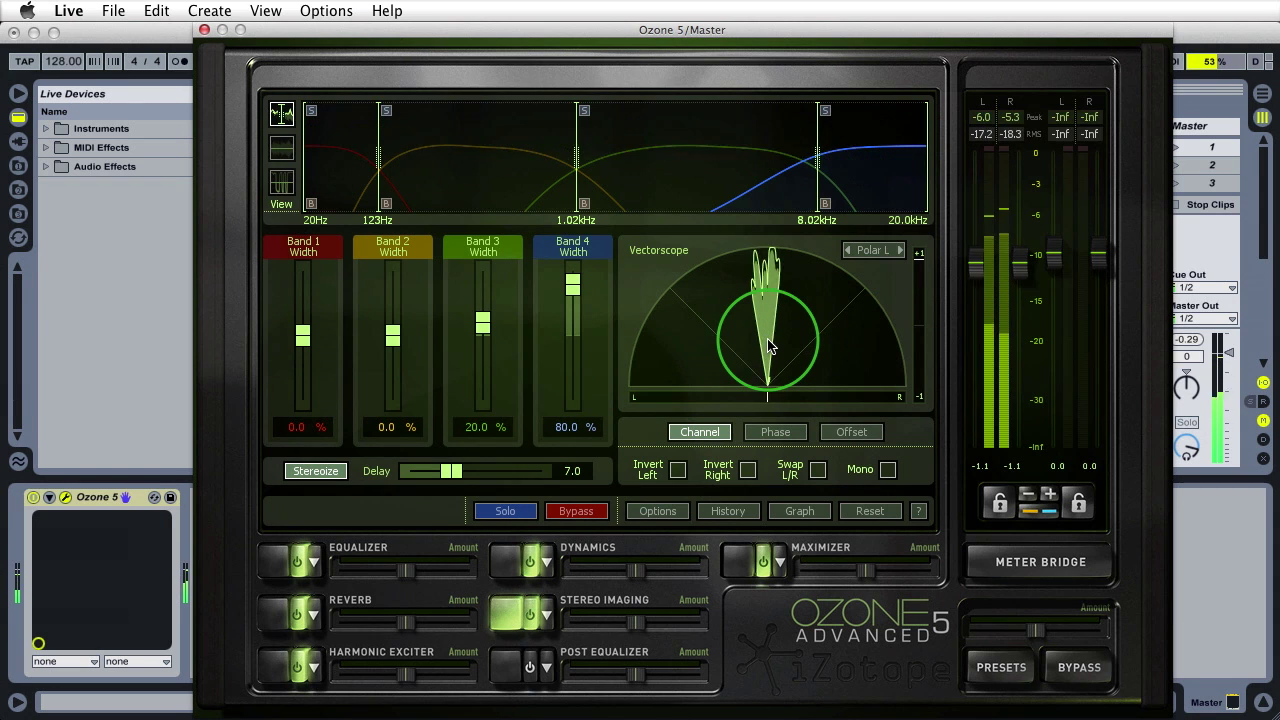
key(space)
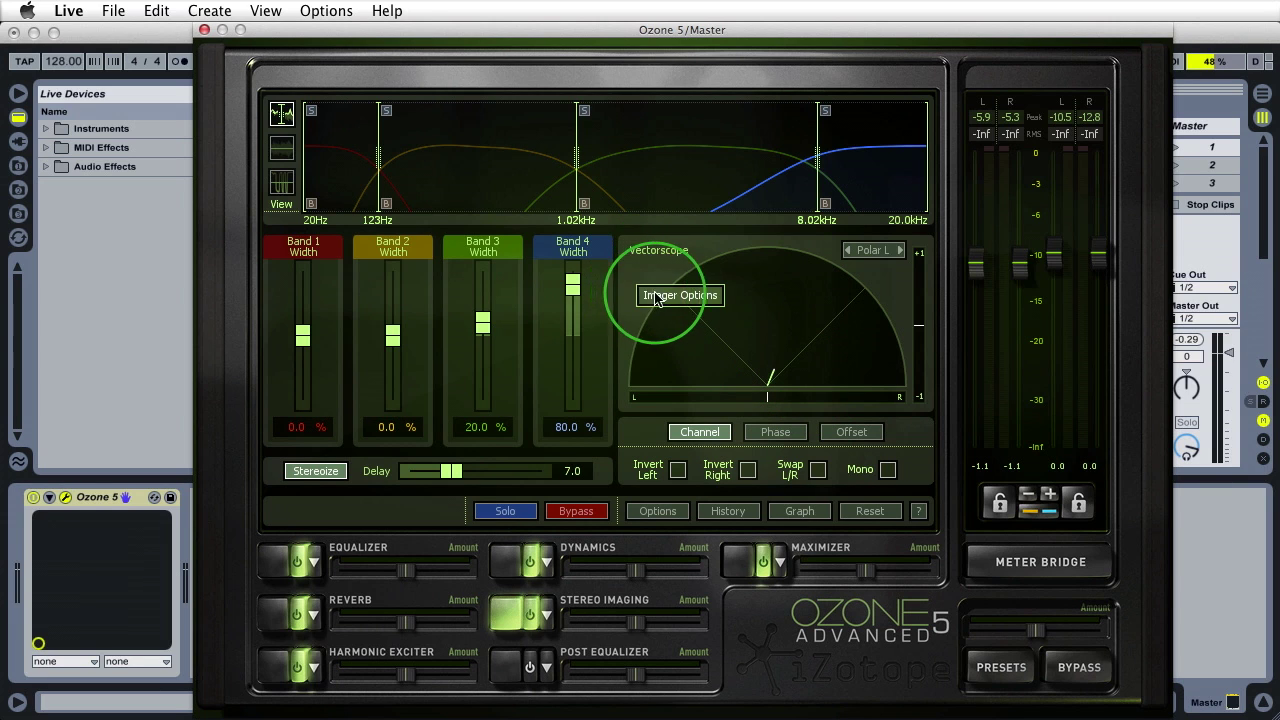
click(648, 297)
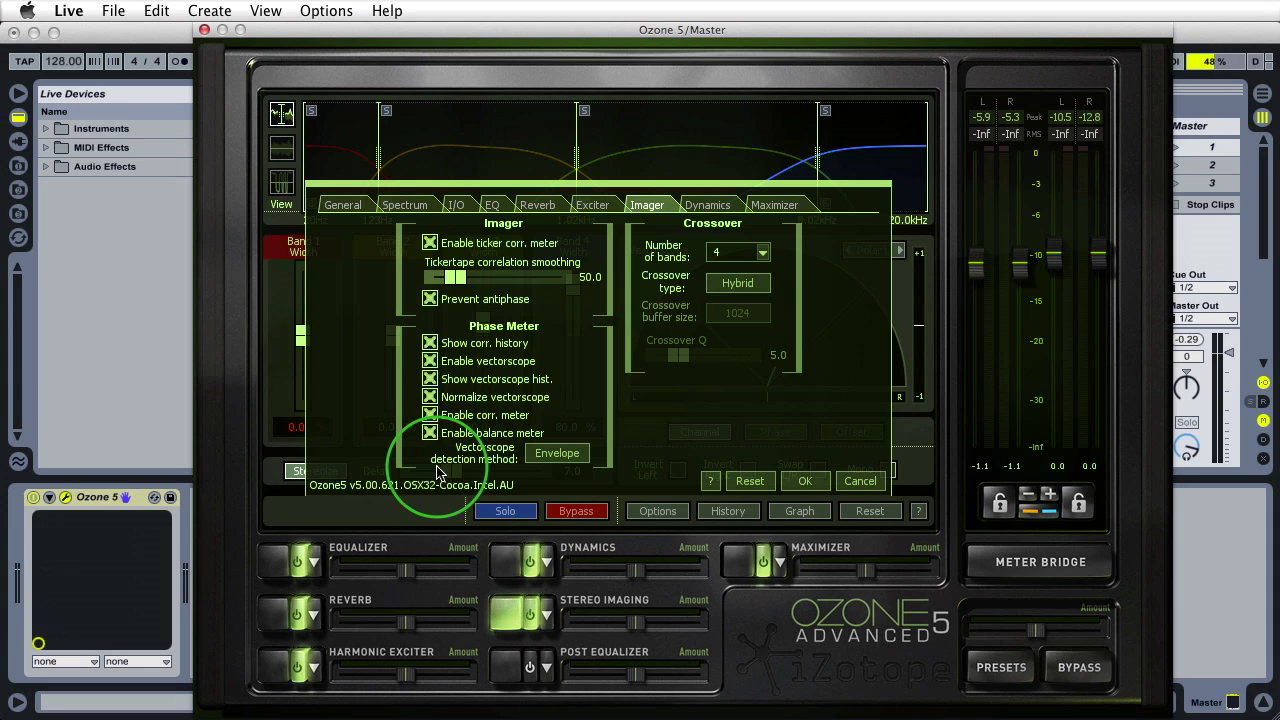
click(540, 458)
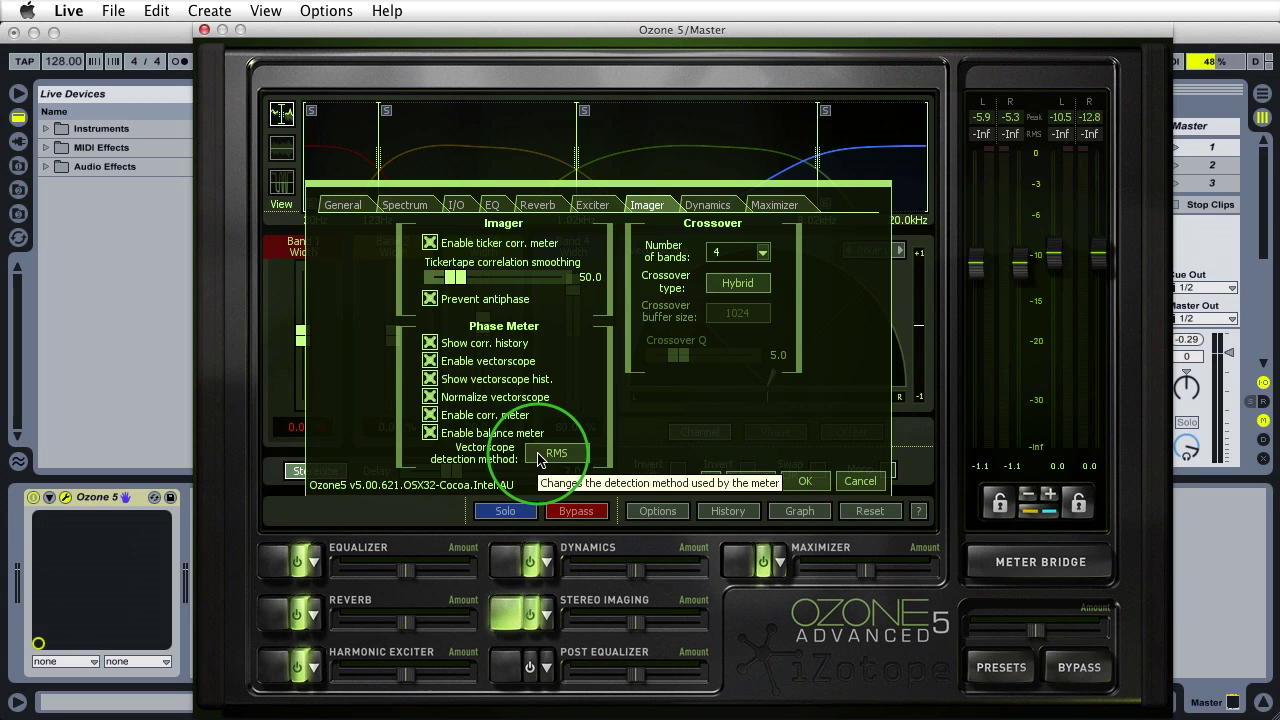
click(540, 458)
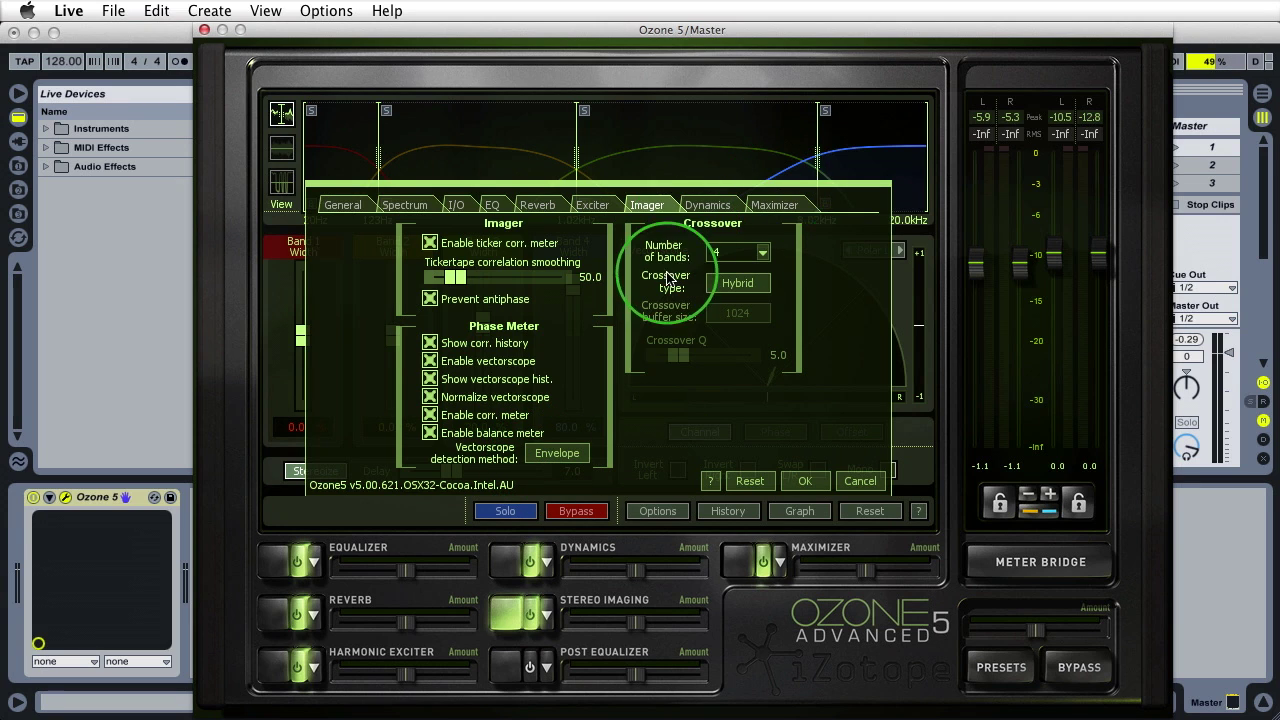
click(738, 253)
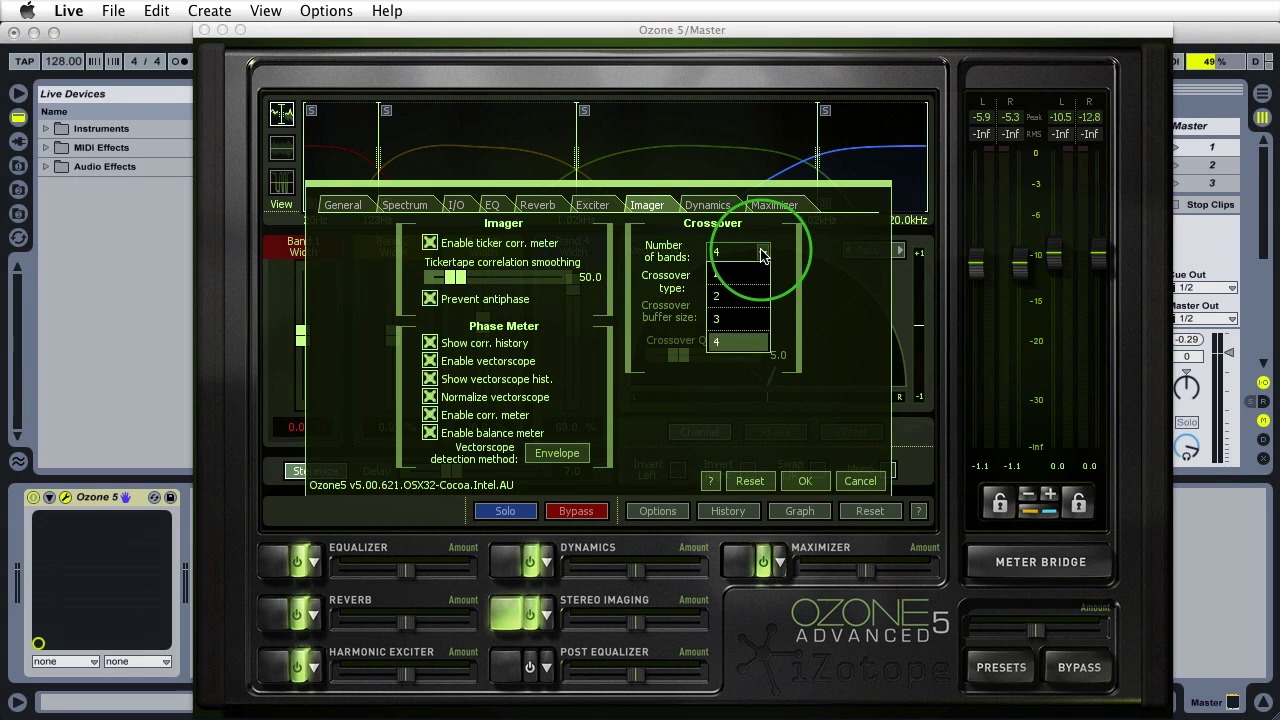
click(735, 340)
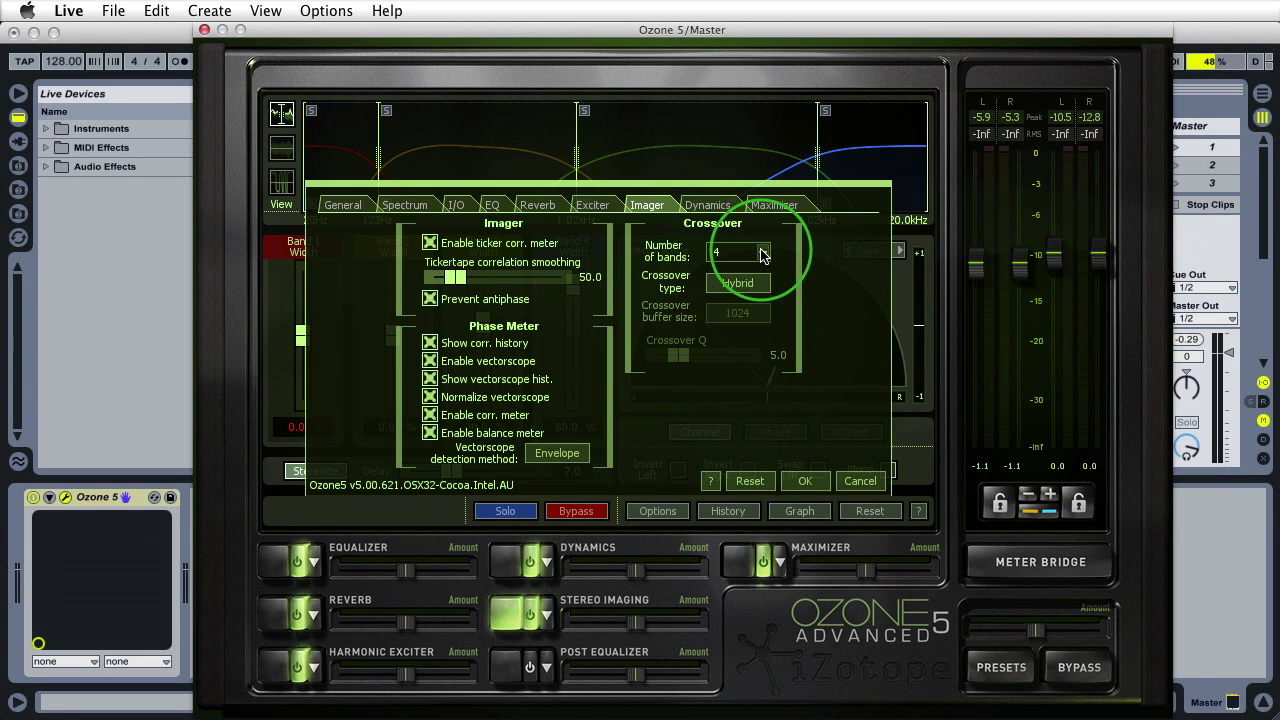
click(876, 484)
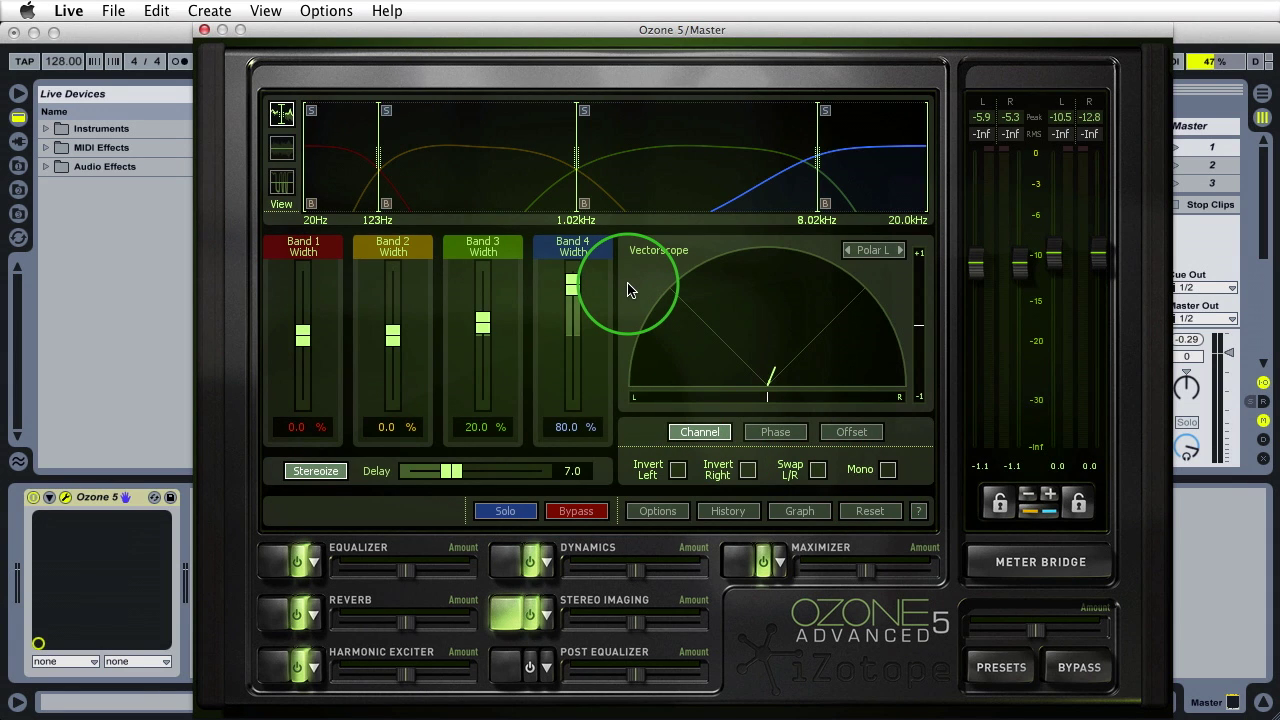
- Display the Post Equalizer's EQ graph and band table
click(501, 676)
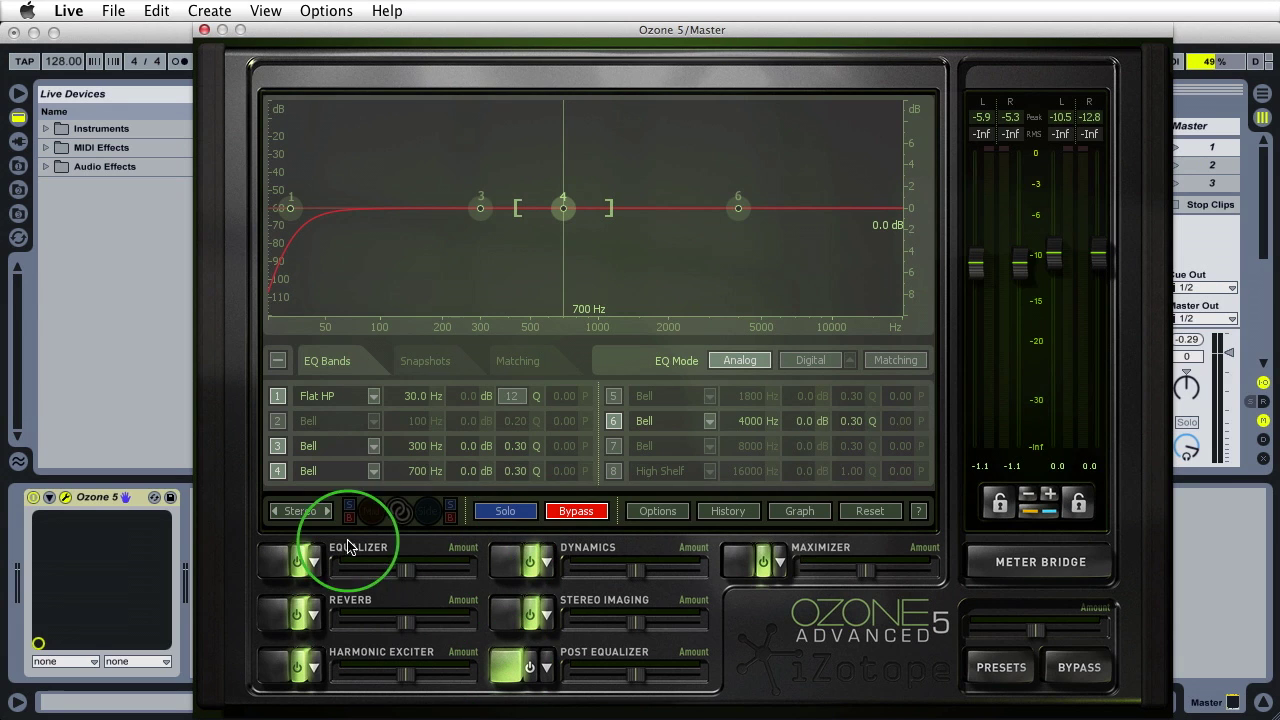
- Turn on the Post Equalizer and browse its preset list
click(503, 665)
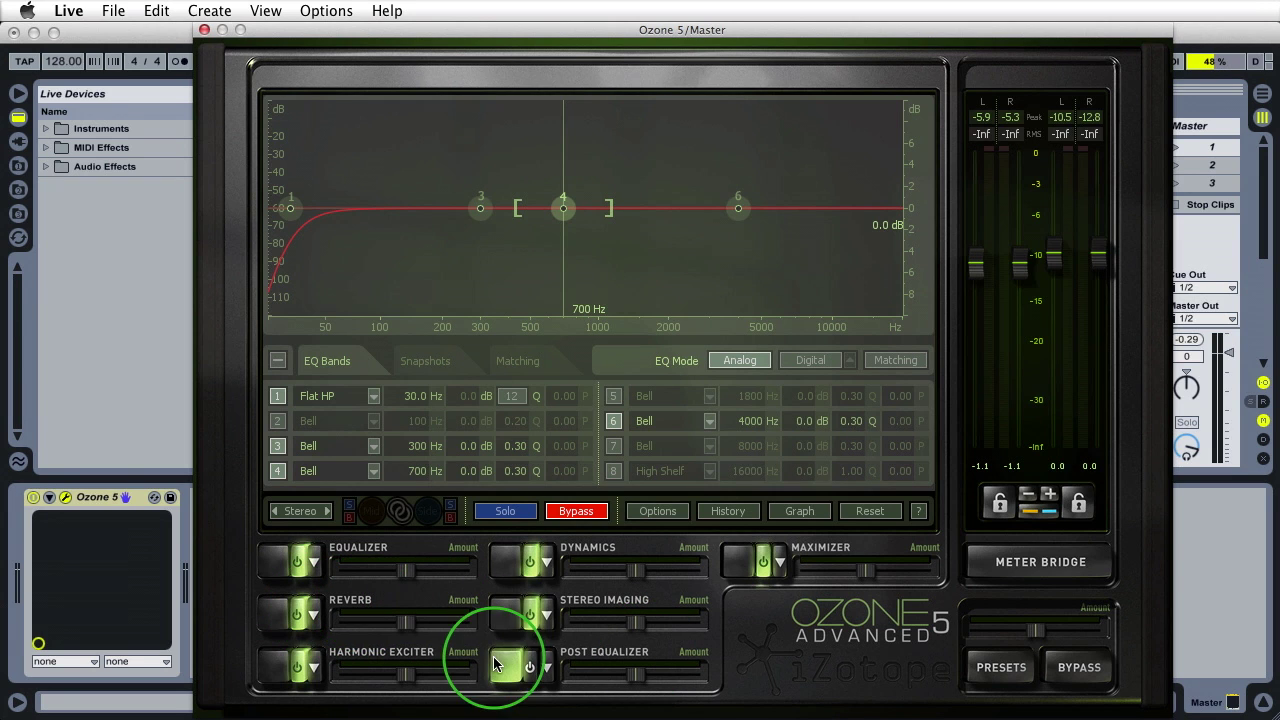
click(547, 668)
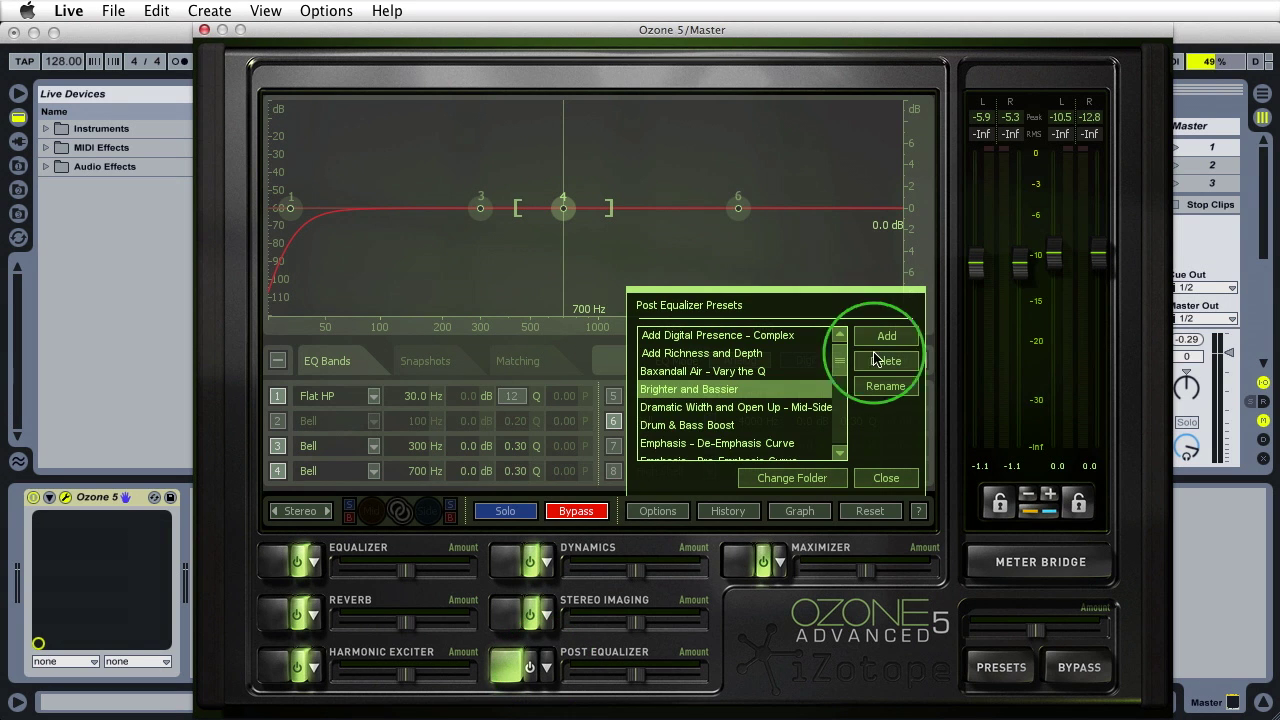
drag(838, 362, 843, 292)
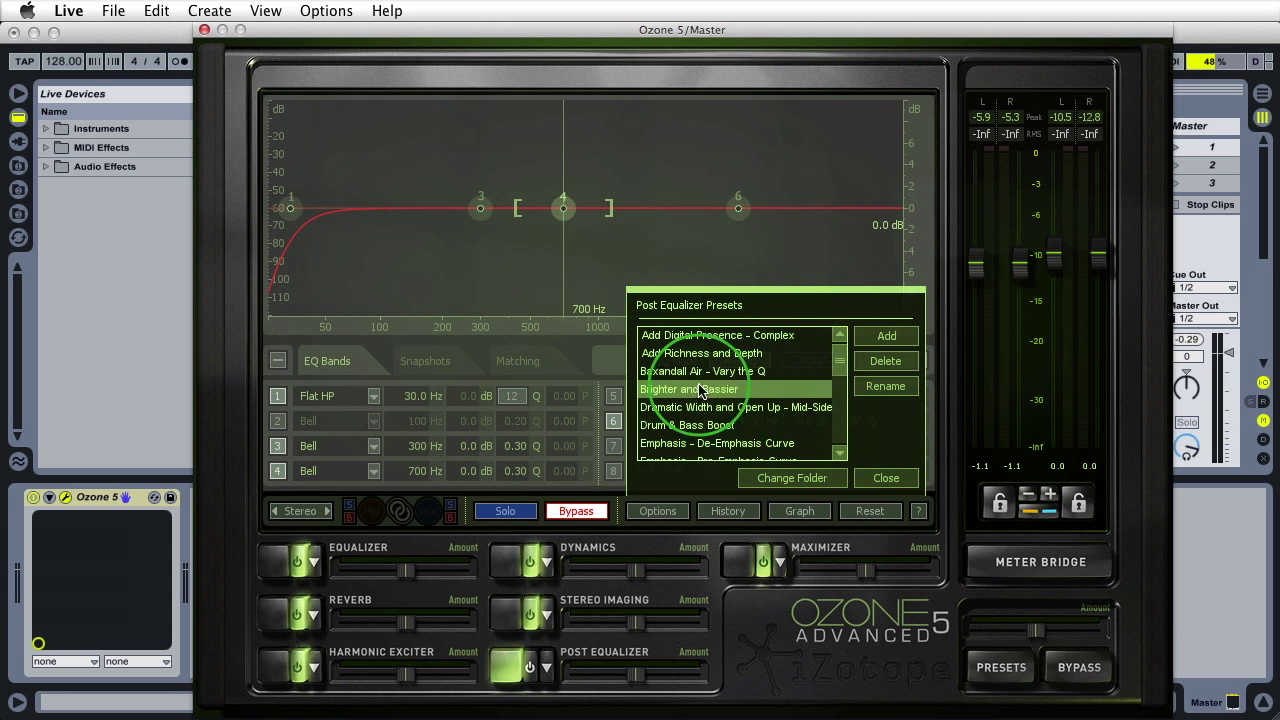
click(884, 478)
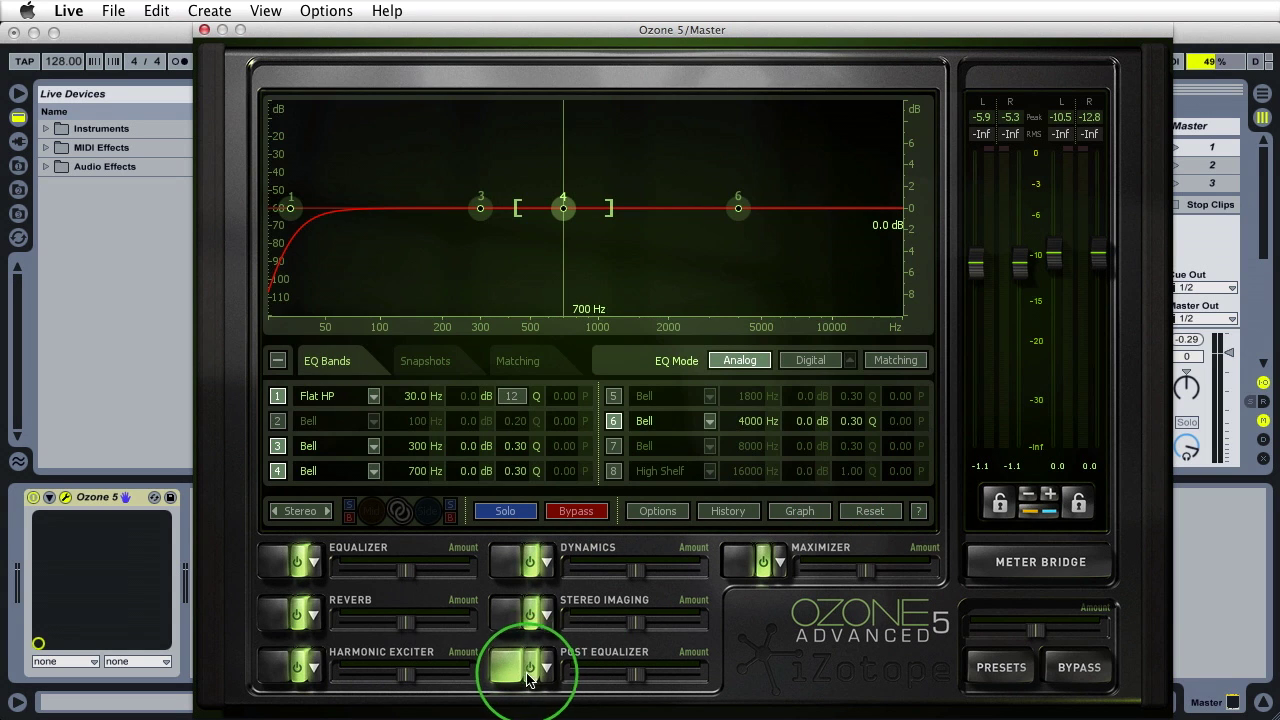
- Apply the 'Brighter and Bassier' preset, boosting 69.4 Hz and 5333 Hz, cutting 558 Hz
click(546, 667)
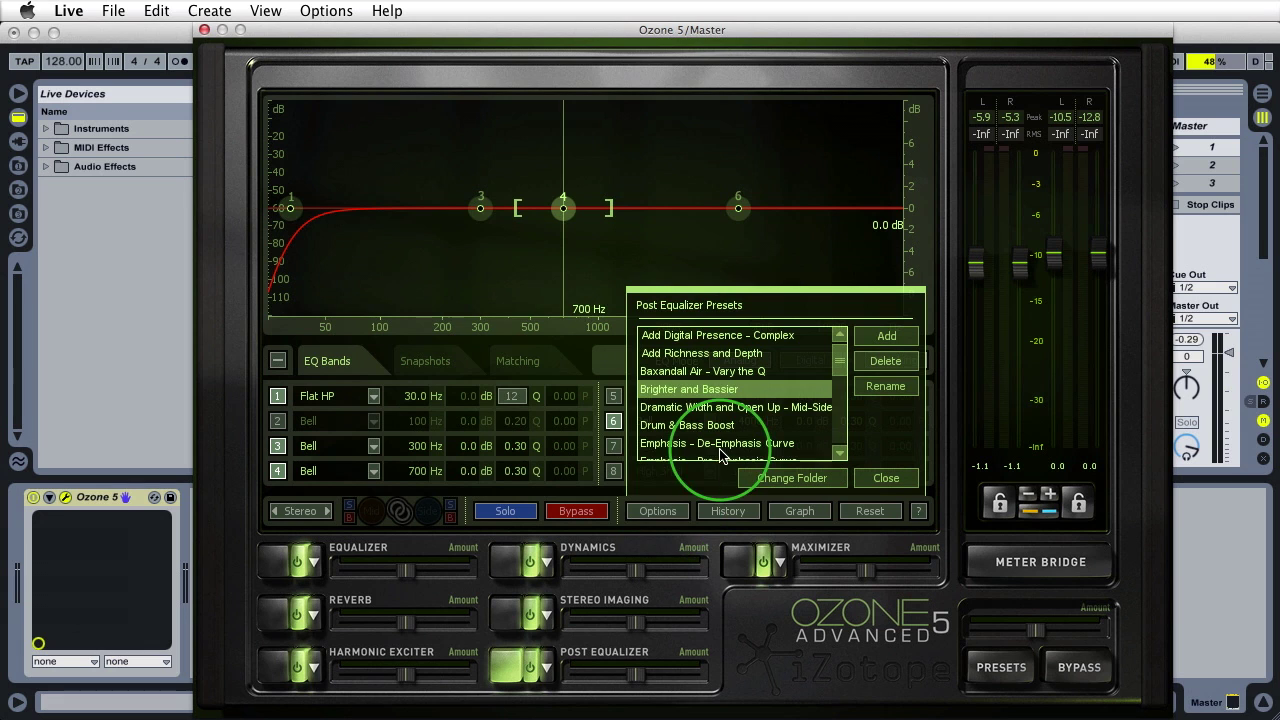
click(672, 407)
click(668, 390)
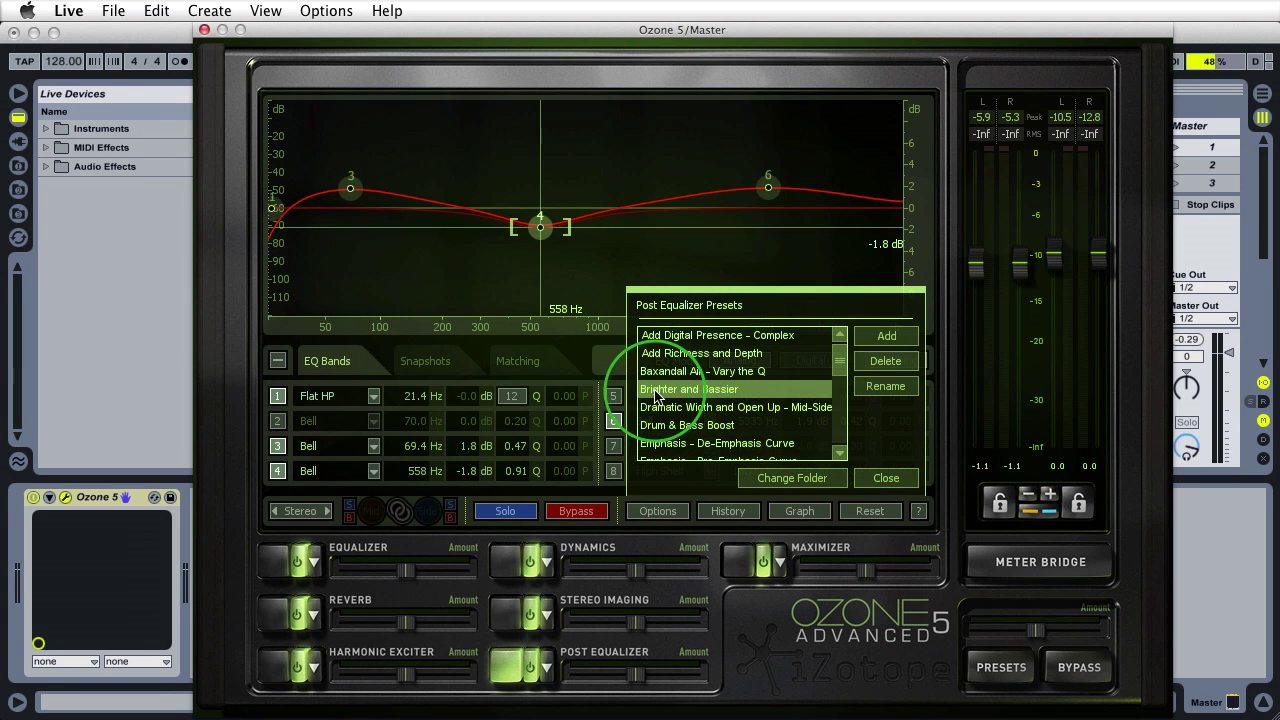
click(886, 478)
click(403, 265)
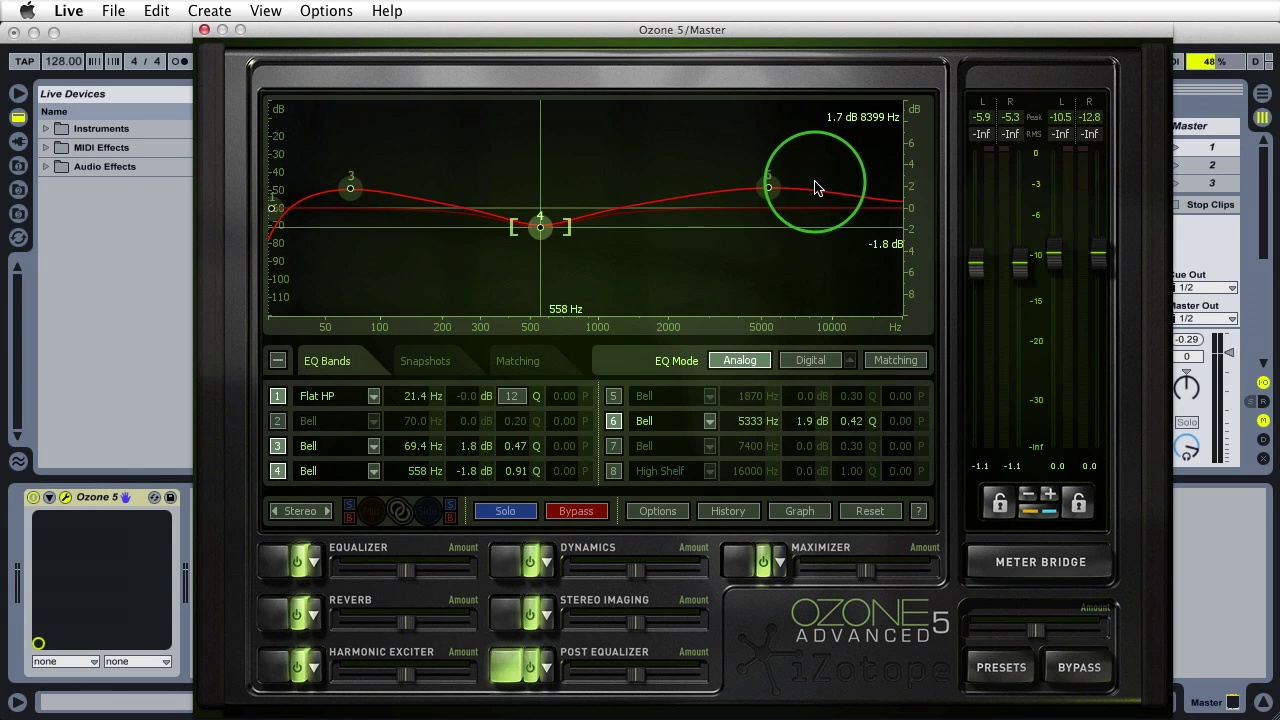
click(278, 361)
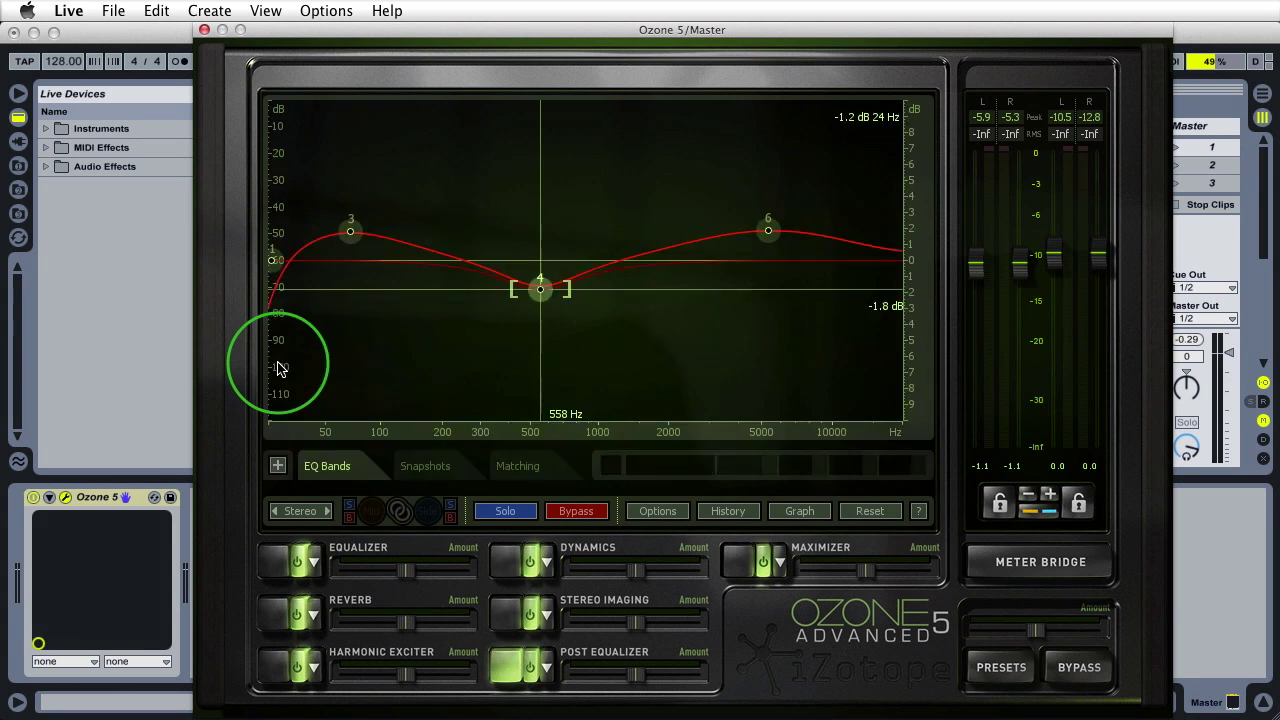
click(278, 472)
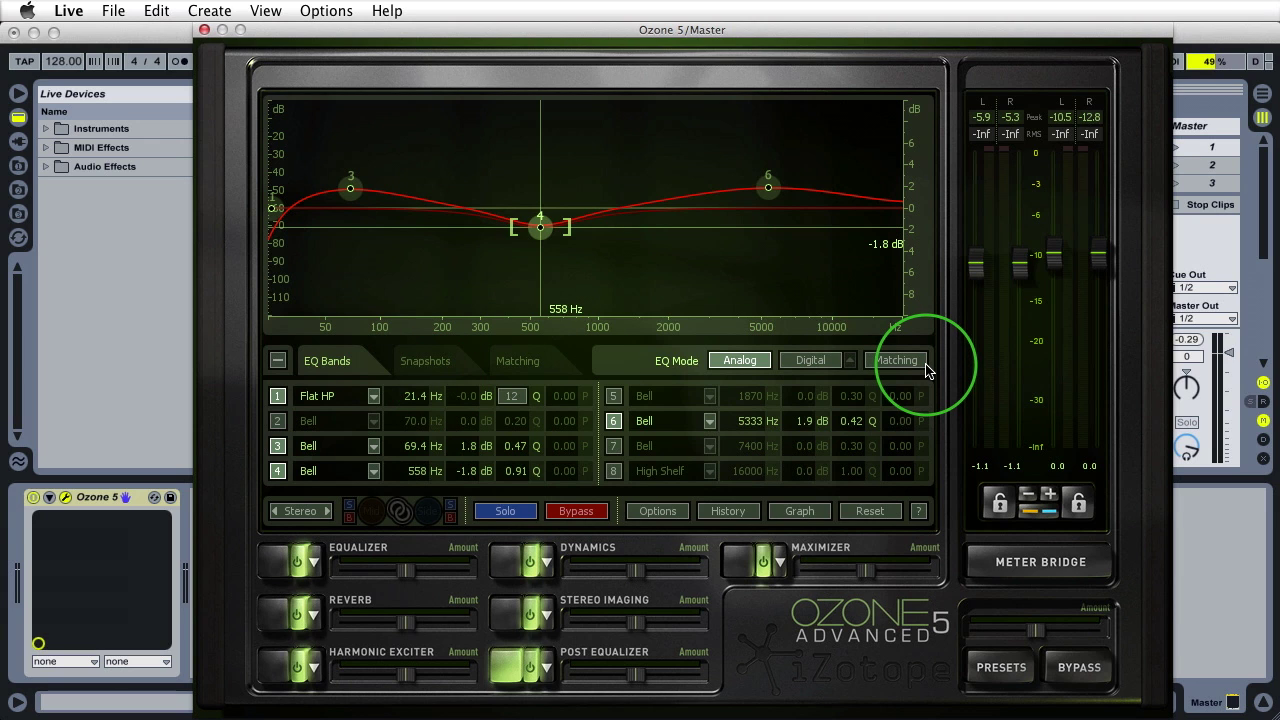
click(527, 673)
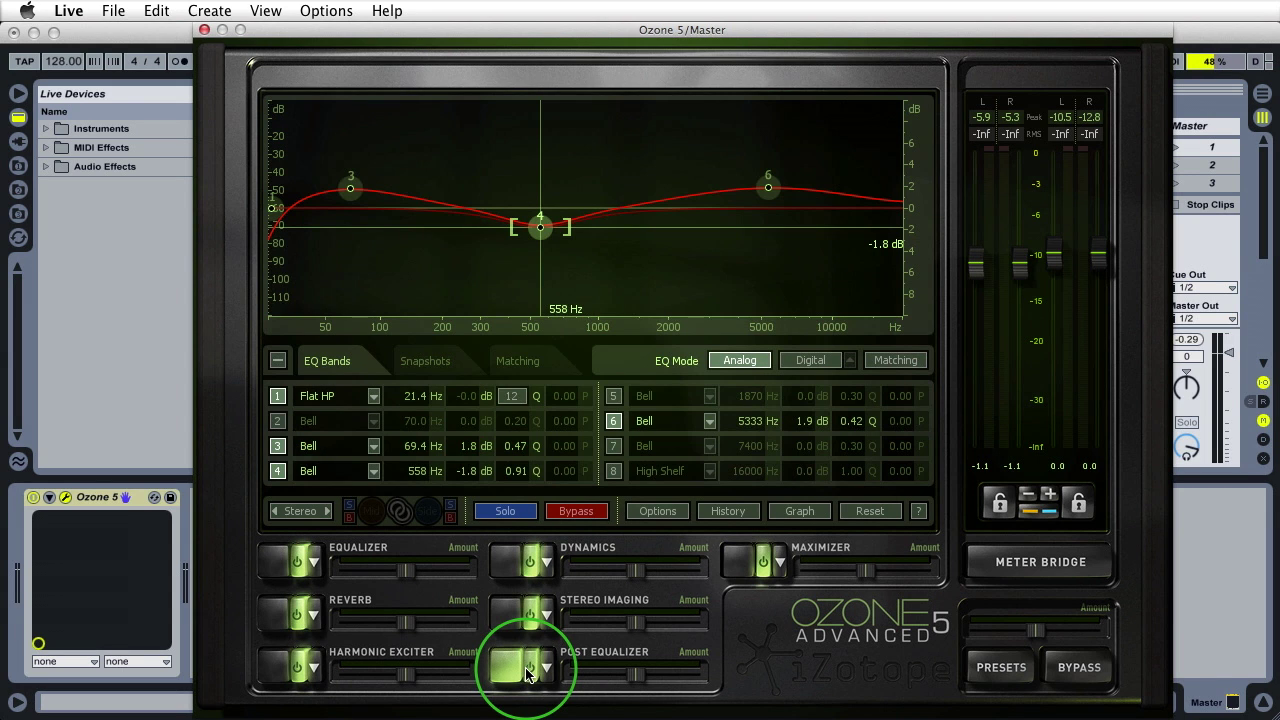
key(space)
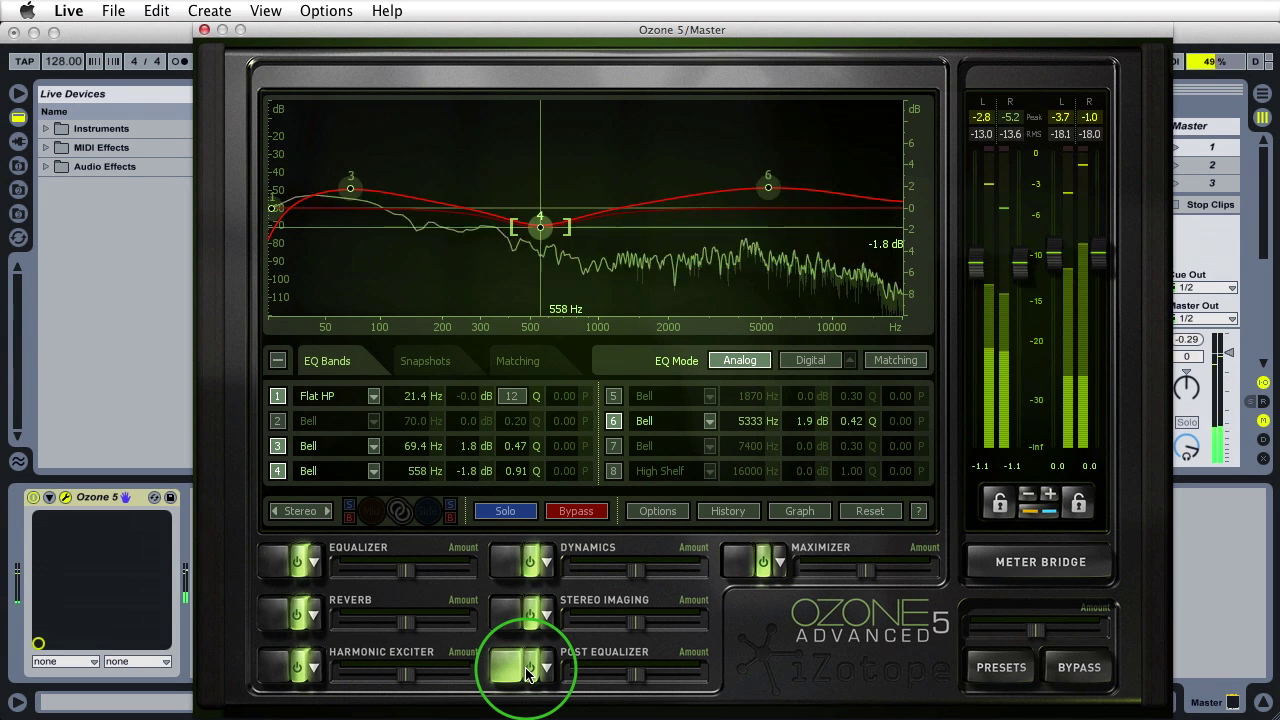
click(1063, 665)
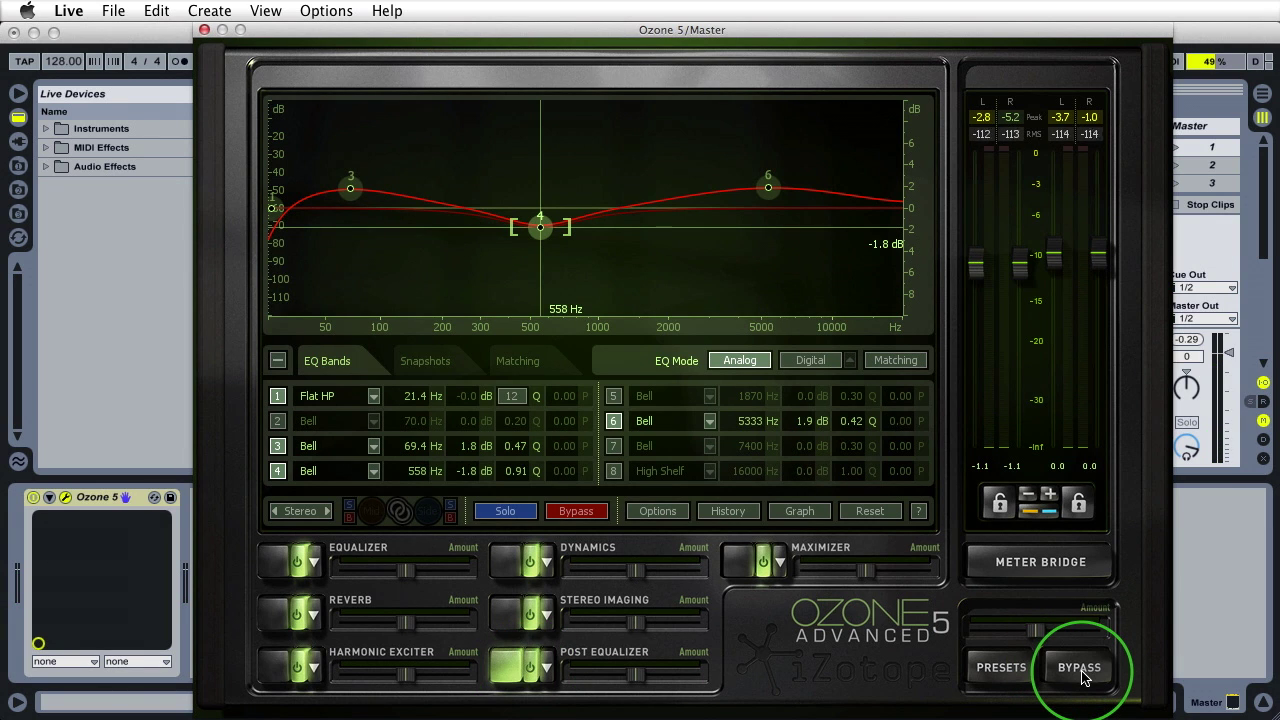
click(1082, 677)
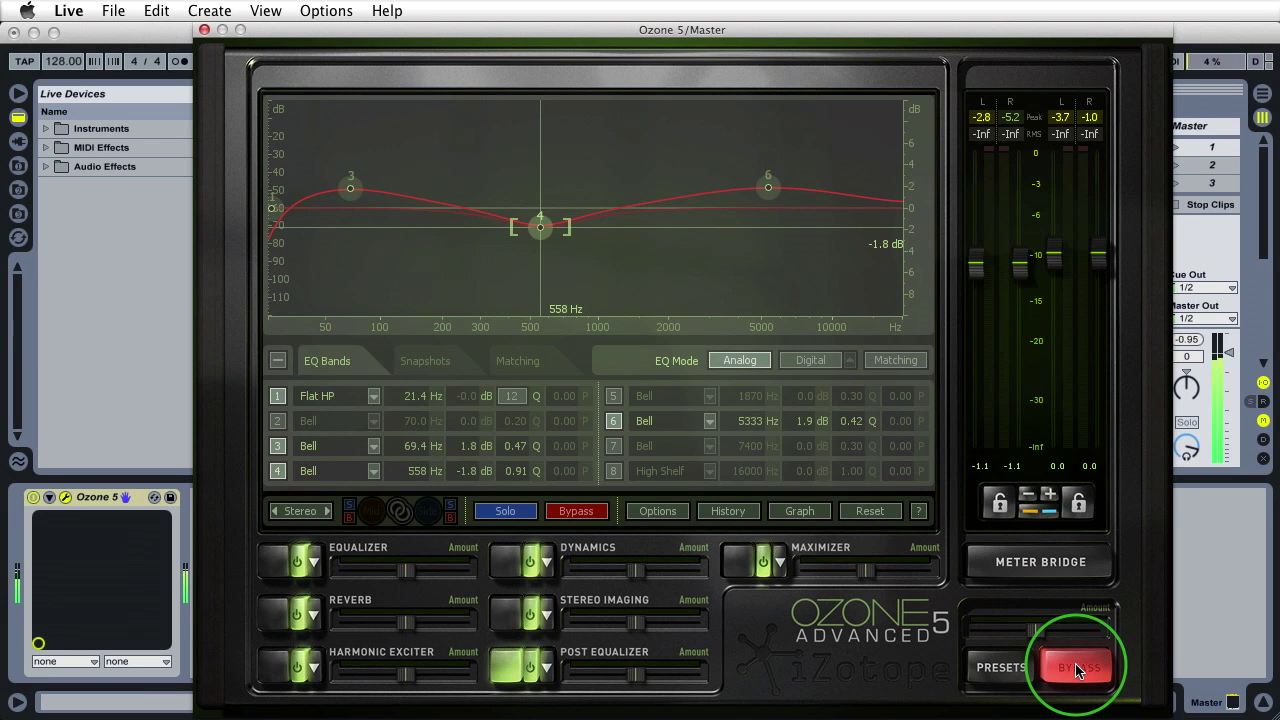
click(1076, 670)
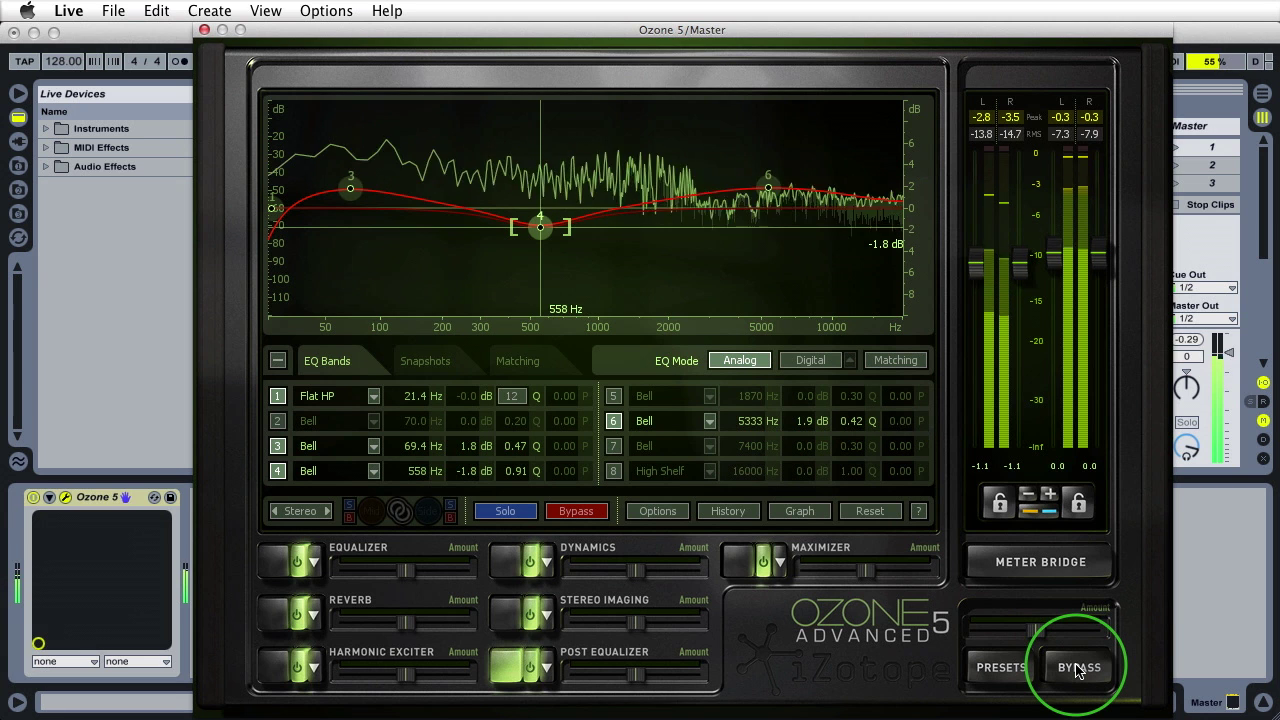
key(space)
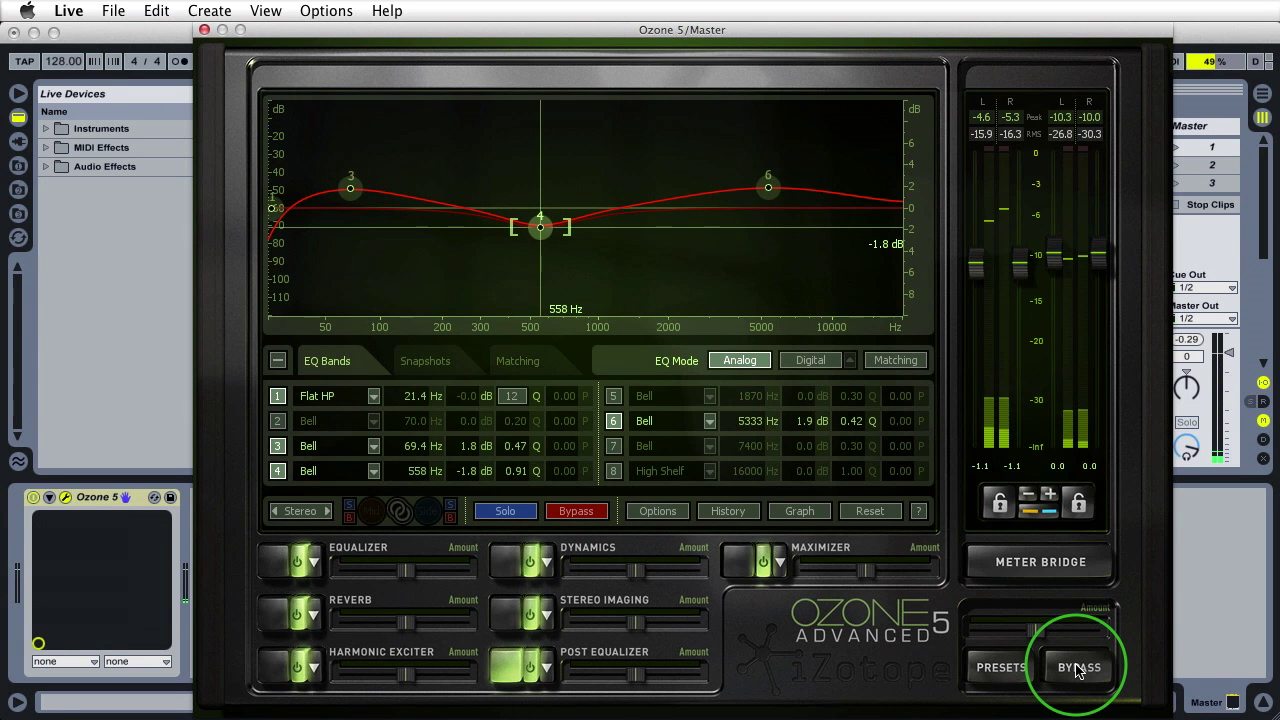